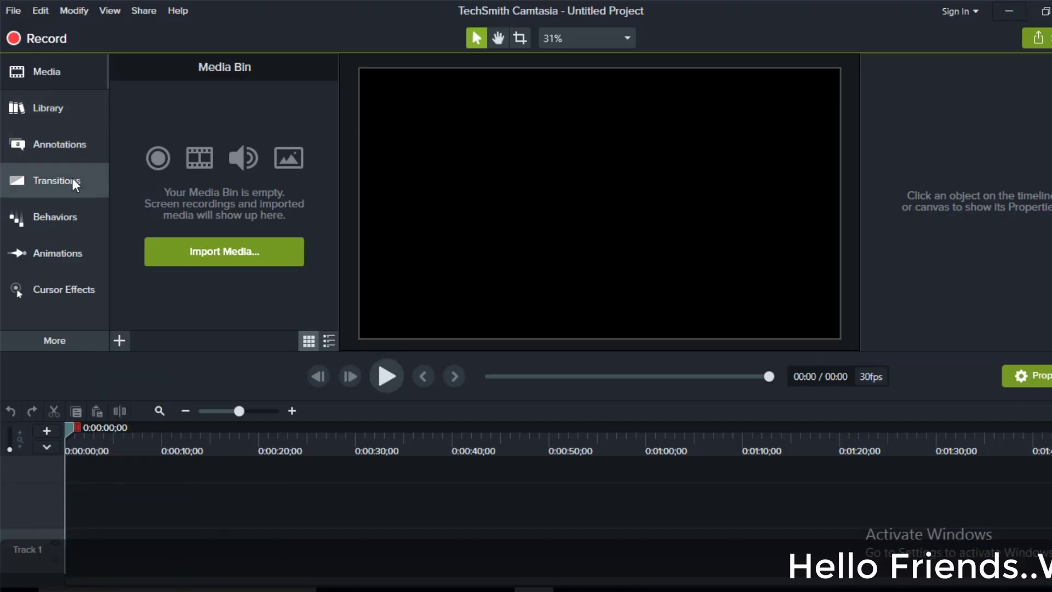
# Look over the additional tool categories in the sidebar
pyautogui.moveTo(57, 220)
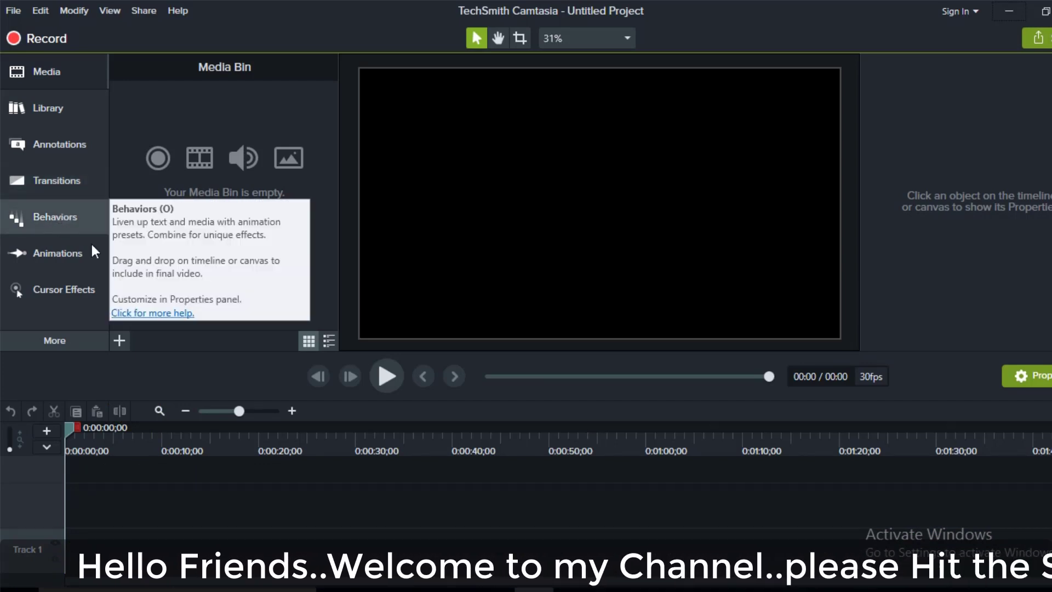
pyautogui.moveTo(96, 258)
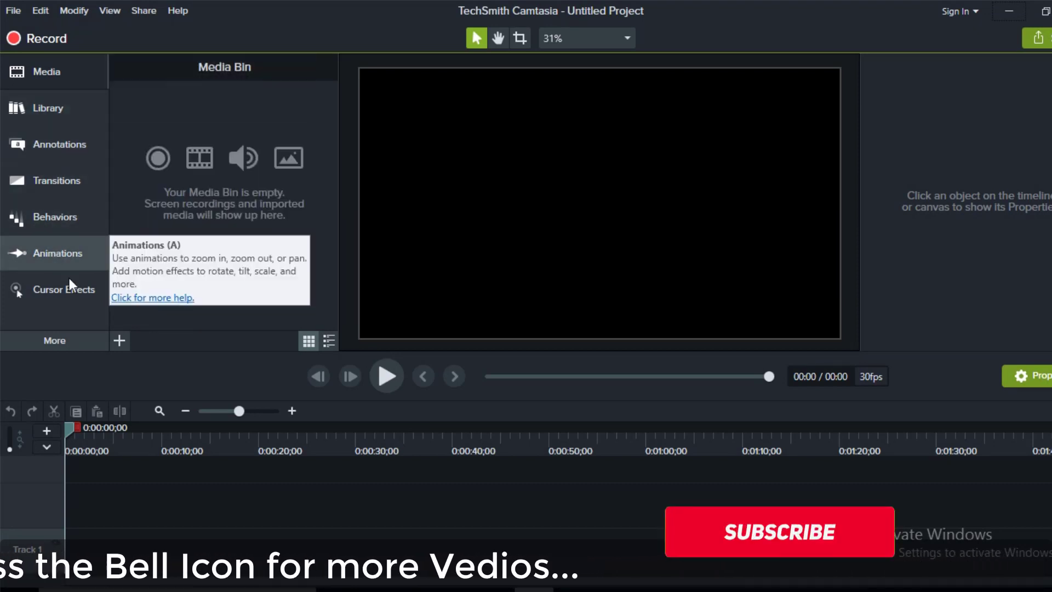
pyautogui.click(68, 341)
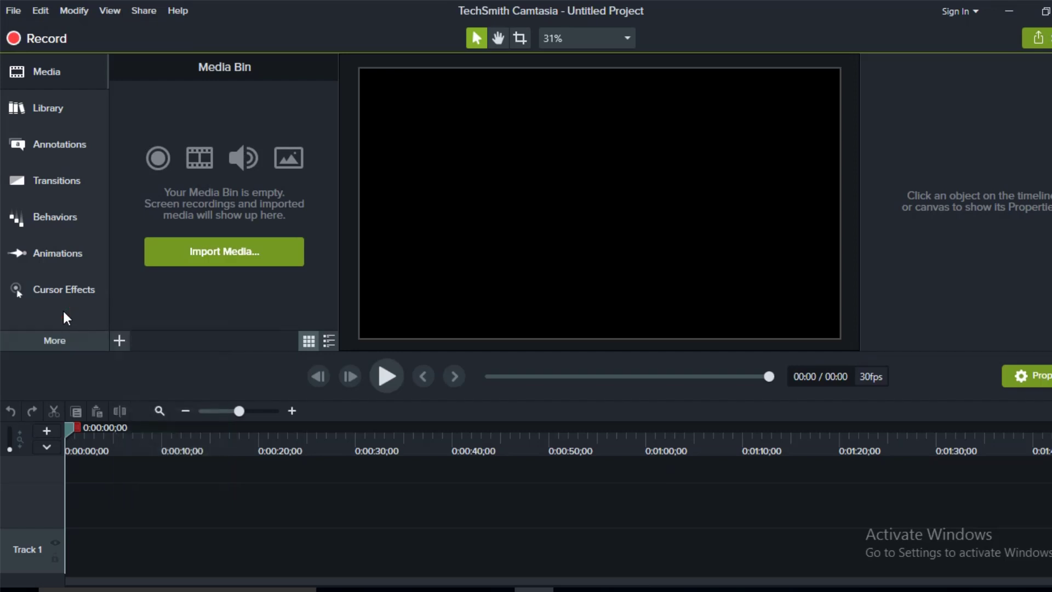
# Import the IntroText_20181226_204840 clip and place it on the timeline
pyautogui.click(224, 255)
pyautogui.click(839, 252)
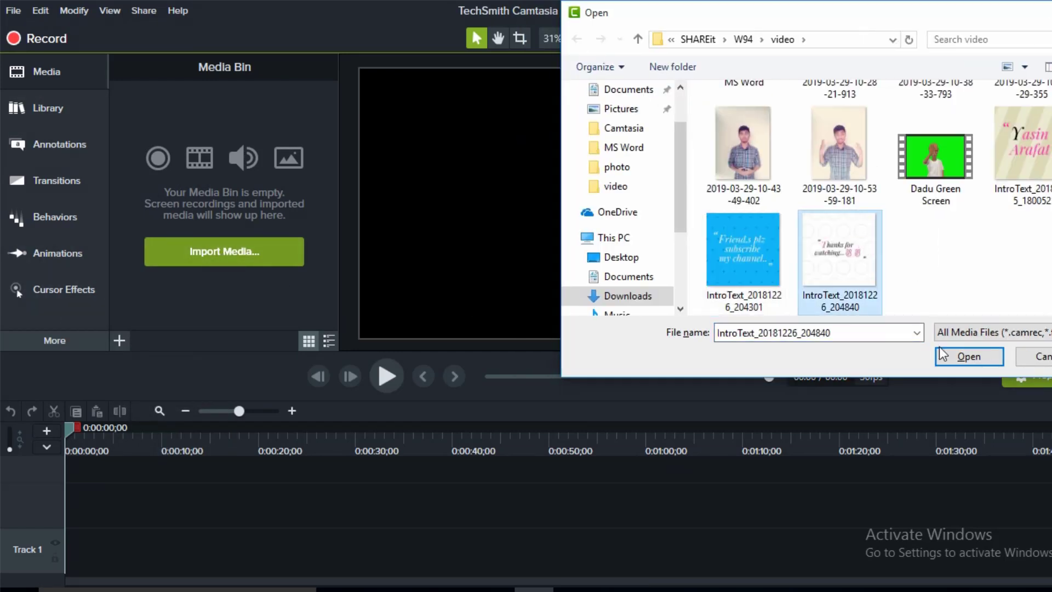
pyautogui.click(969, 356)
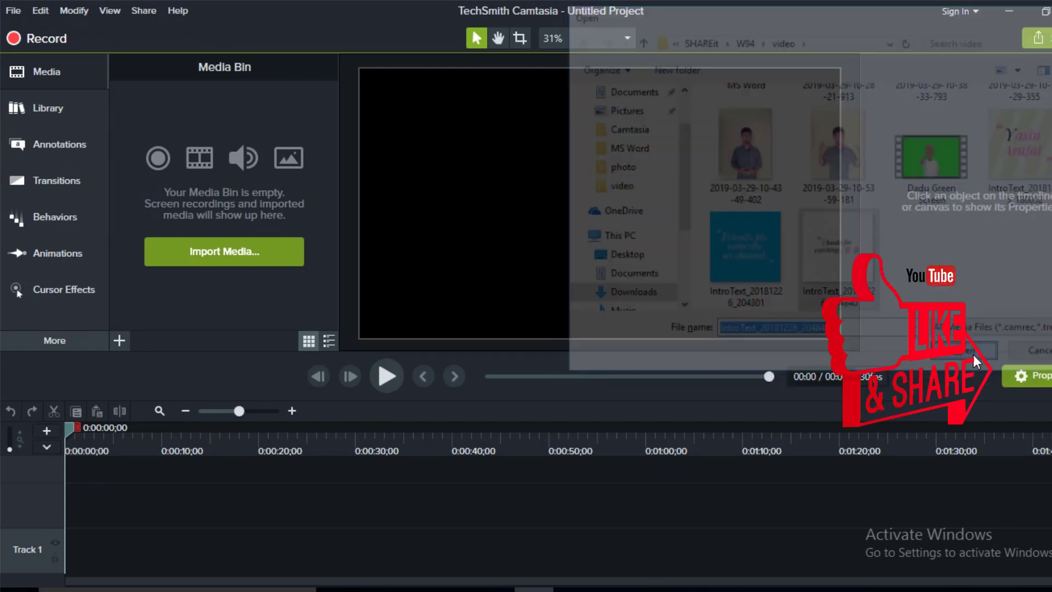
pyautogui.moveTo(168, 117)
pyautogui.mouseDown()
pyautogui.moveTo(129, 482)
pyautogui.moveTo(76, 521)
pyautogui.mouseUp()
# Set the project canvas to 1920x1080 with a lavender background colour
pyautogui.click(630, 35)
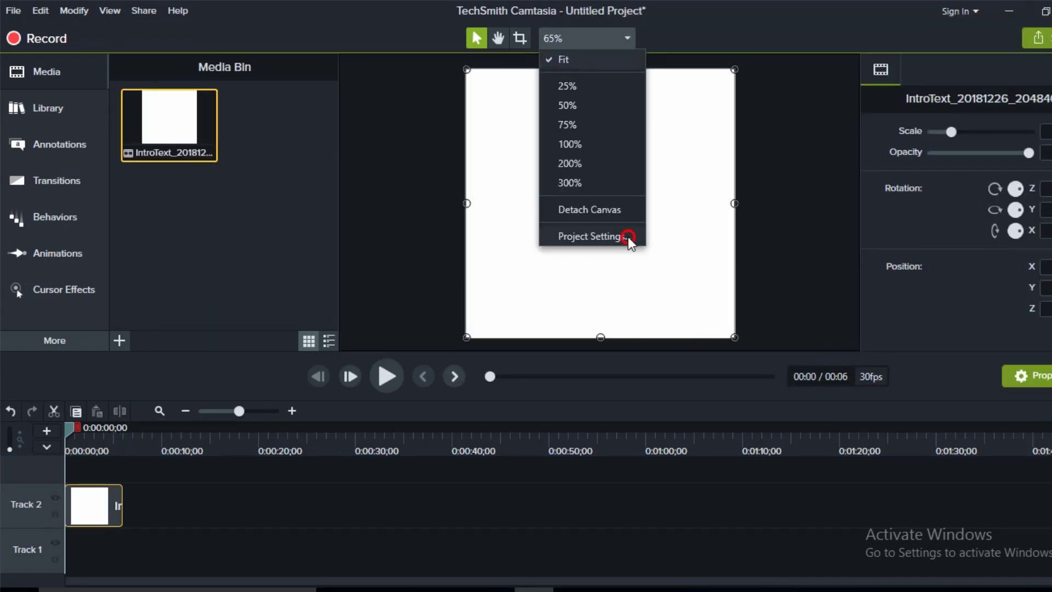
pyautogui.click(627, 237)
pyautogui.click(667, 239)
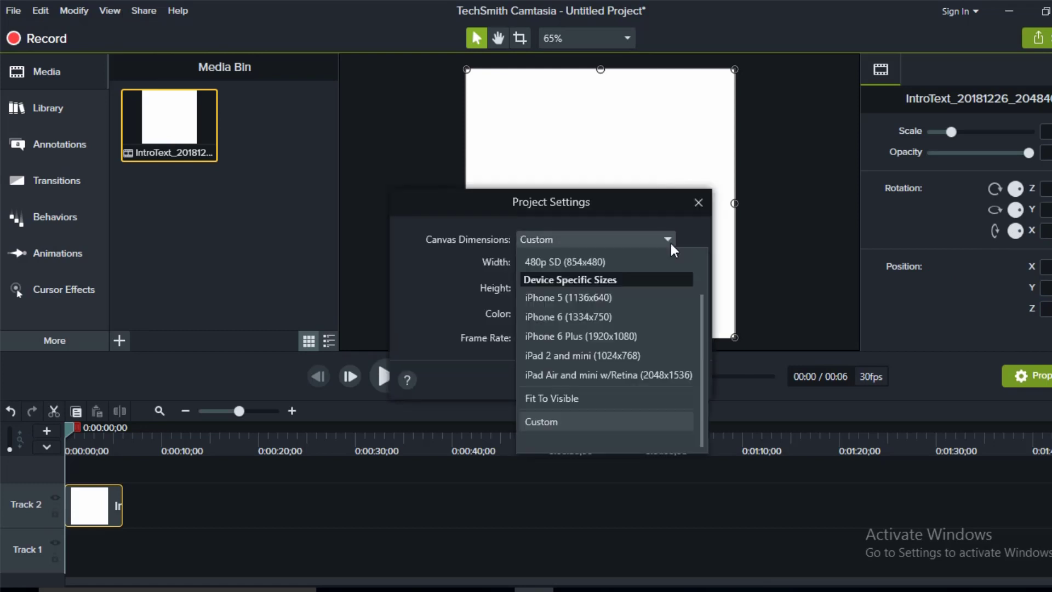
pyautogui.click(575, 331)
pyautogui.click(652, 311)
pyautogui.click(607, 393)
pyautogui.moveTo(709, 399); pyautogui.dragTo(709, 455)
pyautogui.click(611, 381)
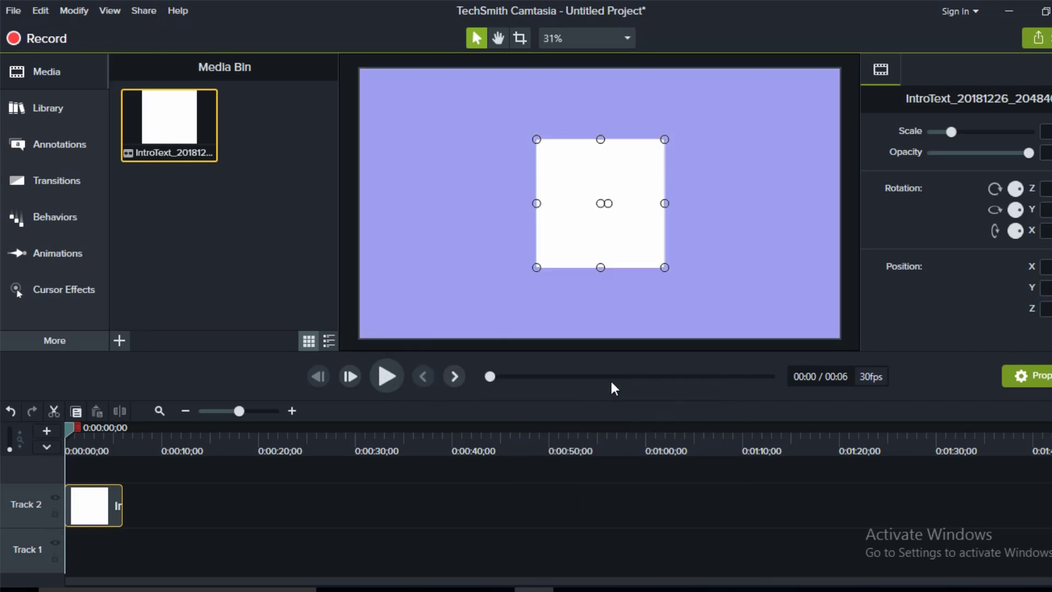
# Scale the clip up to full canvas height, nudge it left, and preview it briefly
pyautogui.moveTo(634, 139); pyautogui.dragTo(634, 80)
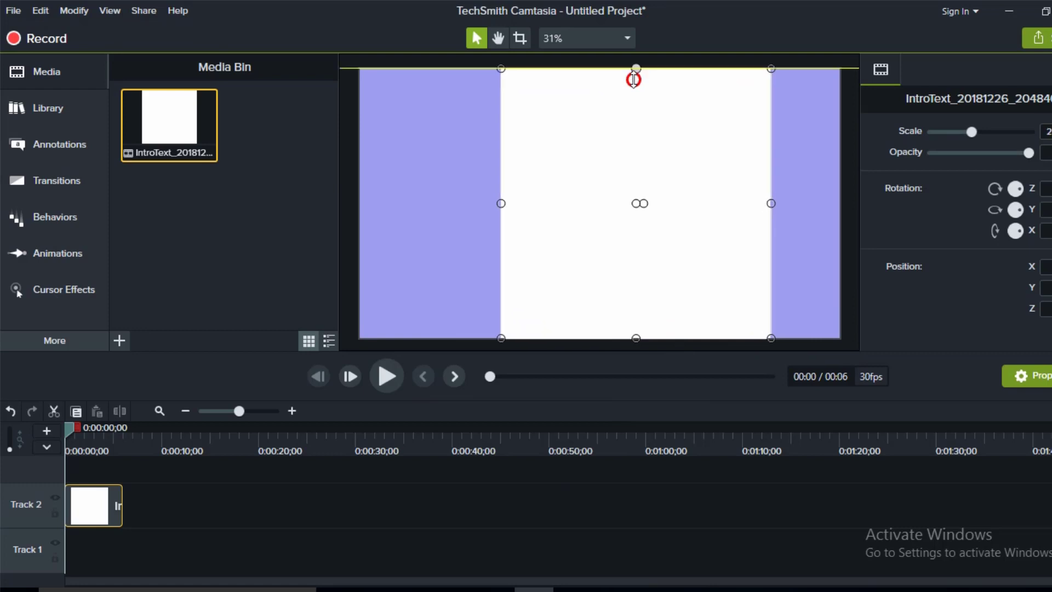
pyautogui.moveTo(632, 136); pyautogui.dragTo(618, 131)
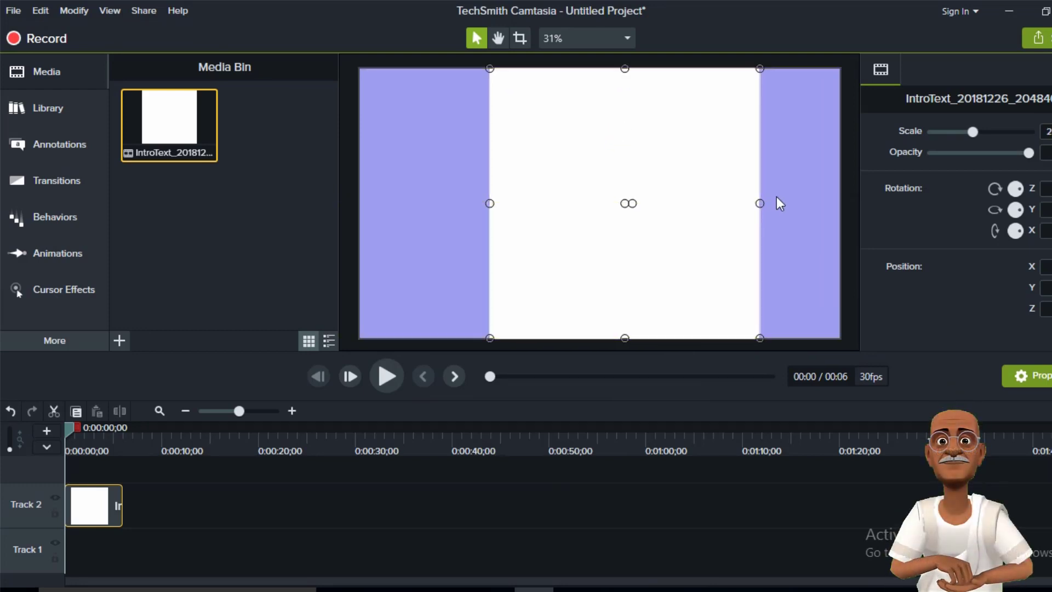
pyautogui.click(386, 376)
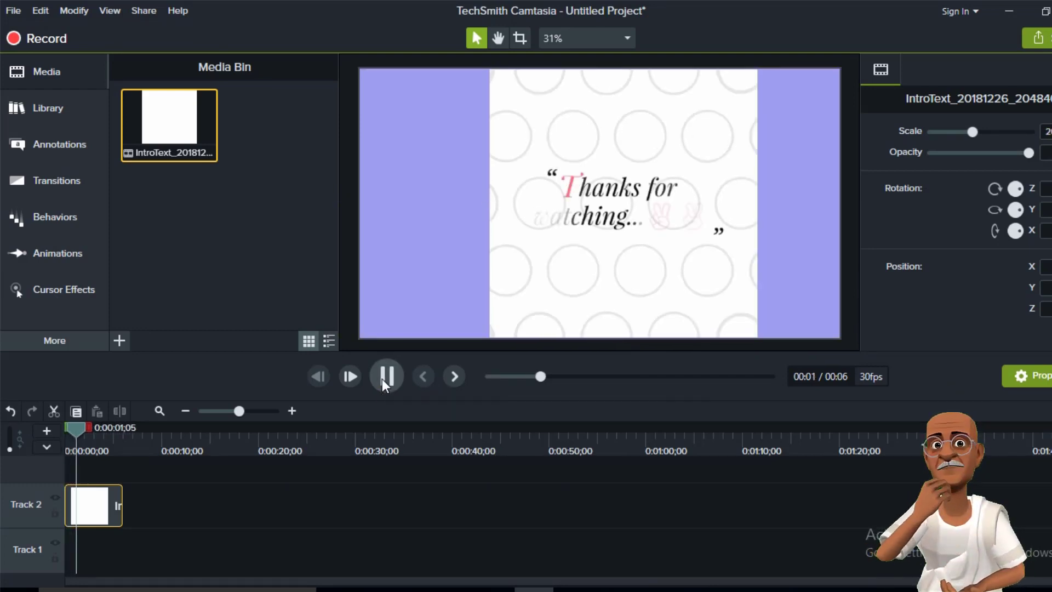
pyautogui.click(383, 378)
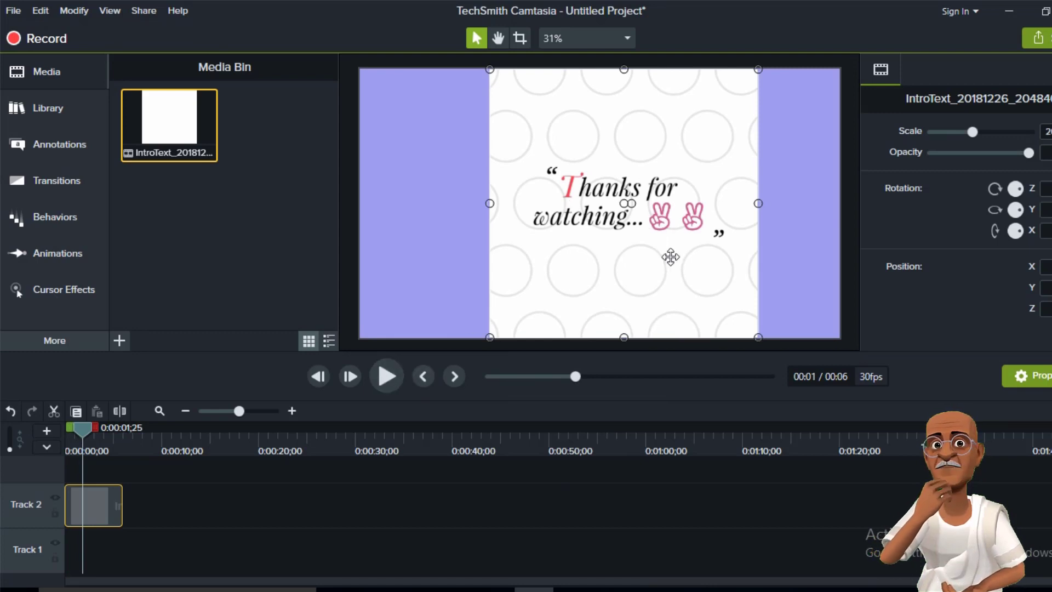
# Apply the Restore animation to the intro clip, raise its end scale, and stretch it to about 5 seconds
pyautogui.click(50, 263)
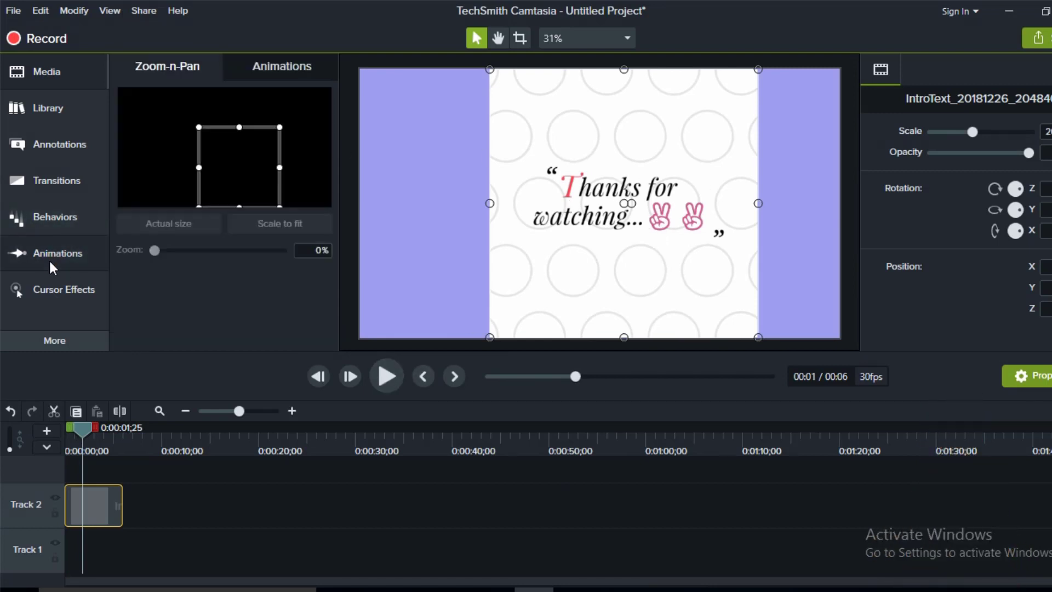
pyautogui.click(267, 71)
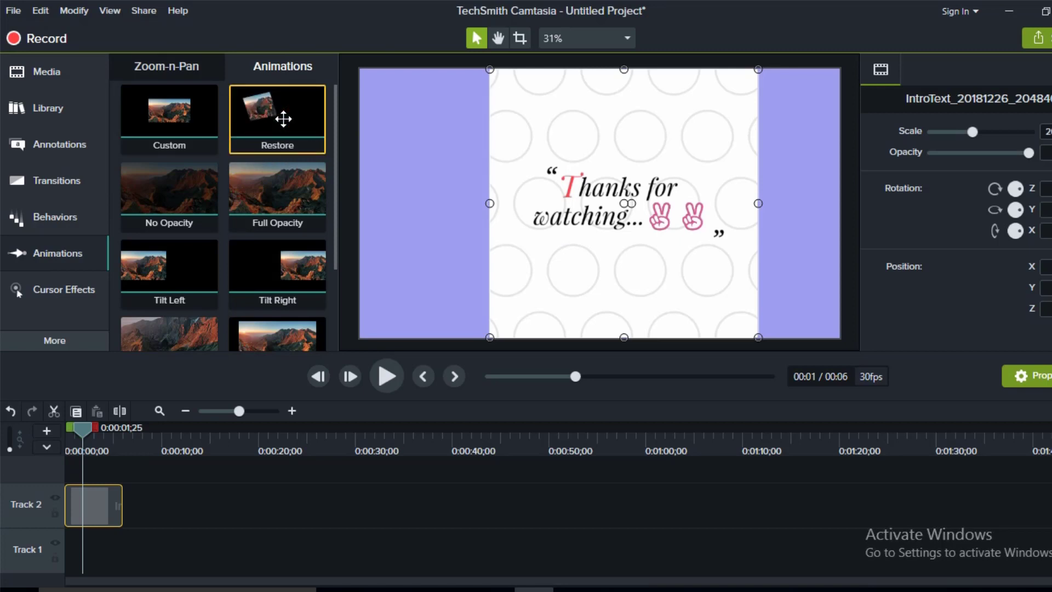
pyautogui.moveTo(283, 118); pyautogui.dragTo(81, 508)
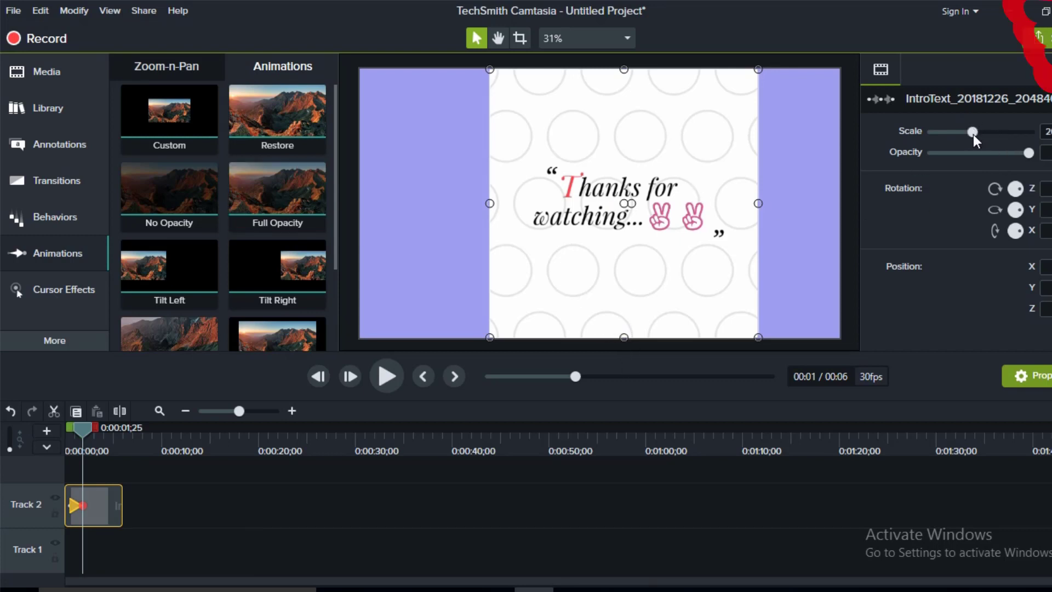
pyautogui.moveTo(973, 133); pyautogui.dragTo(1029, 134)
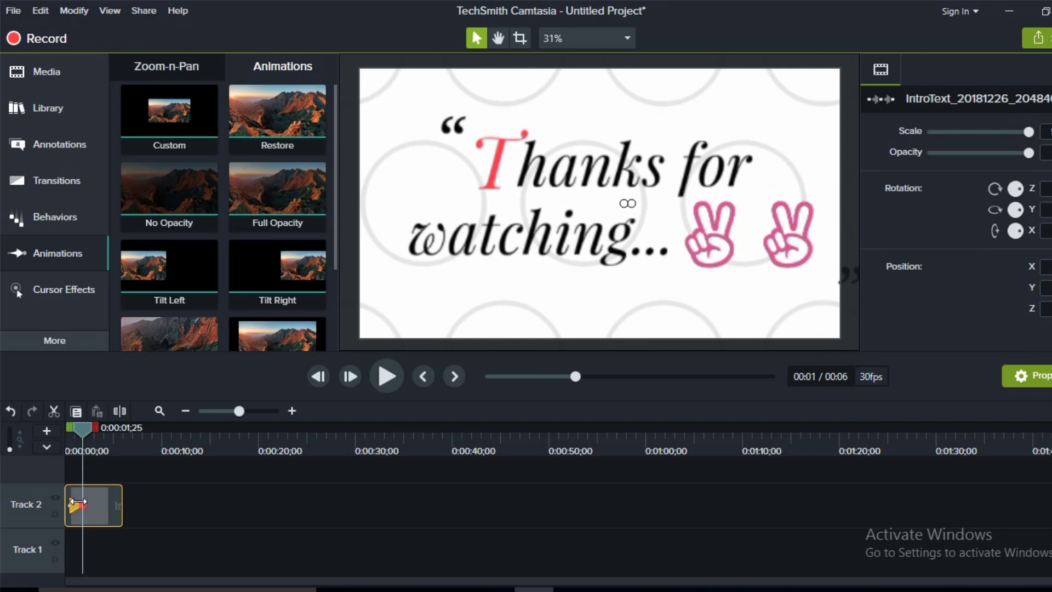
pyautogui.moveTo(83, 507); pyautogui.dragTo(124, 512)
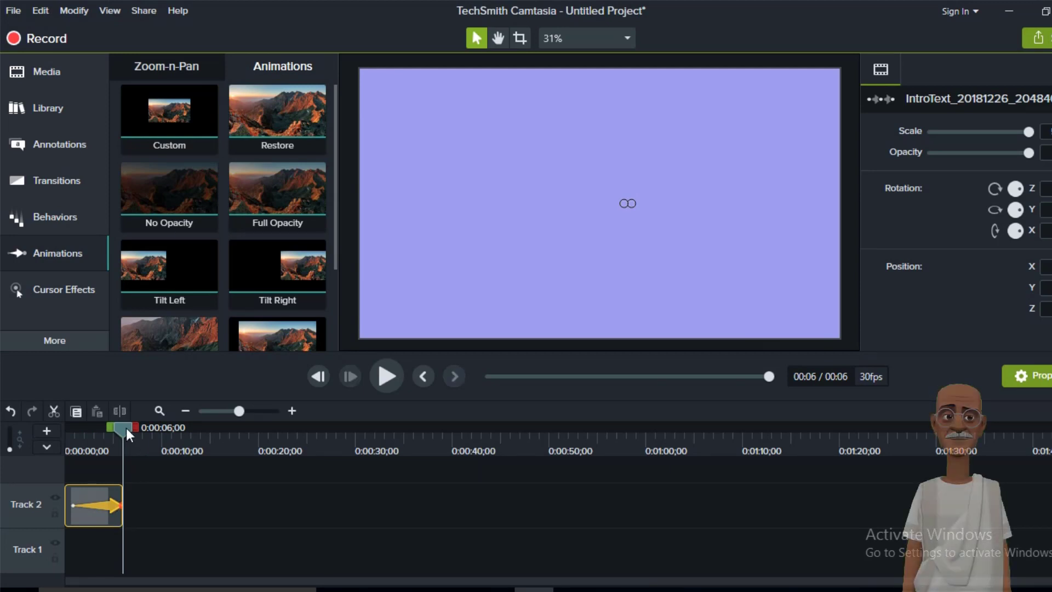
pyautogui.moveTo(124, 429); pyautogui.dragTo(65, 439)
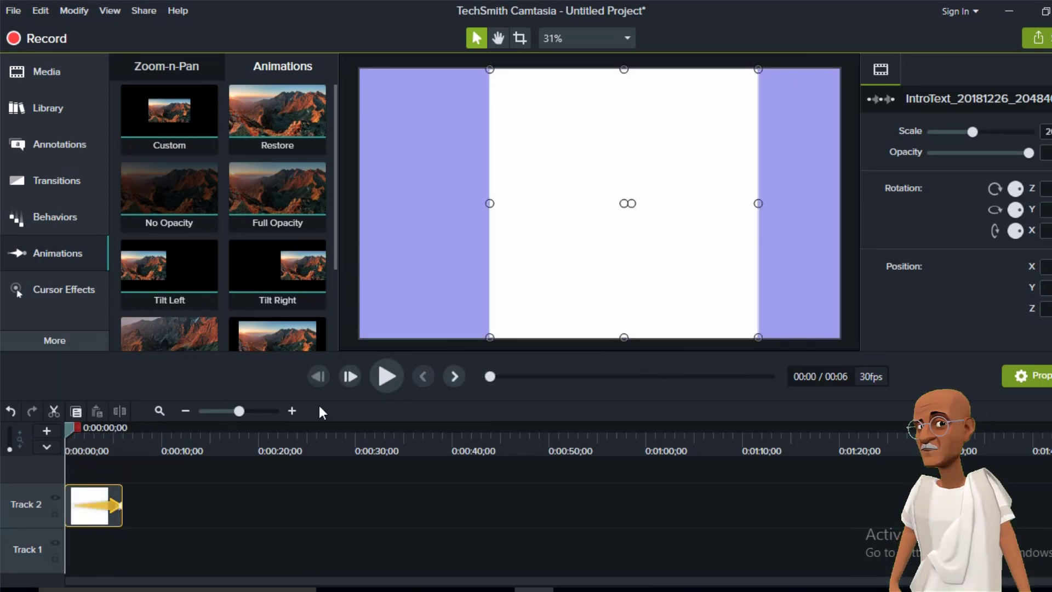
# Play back the animated intro, then show the More tool categories
pyautogui.click(376, 373)
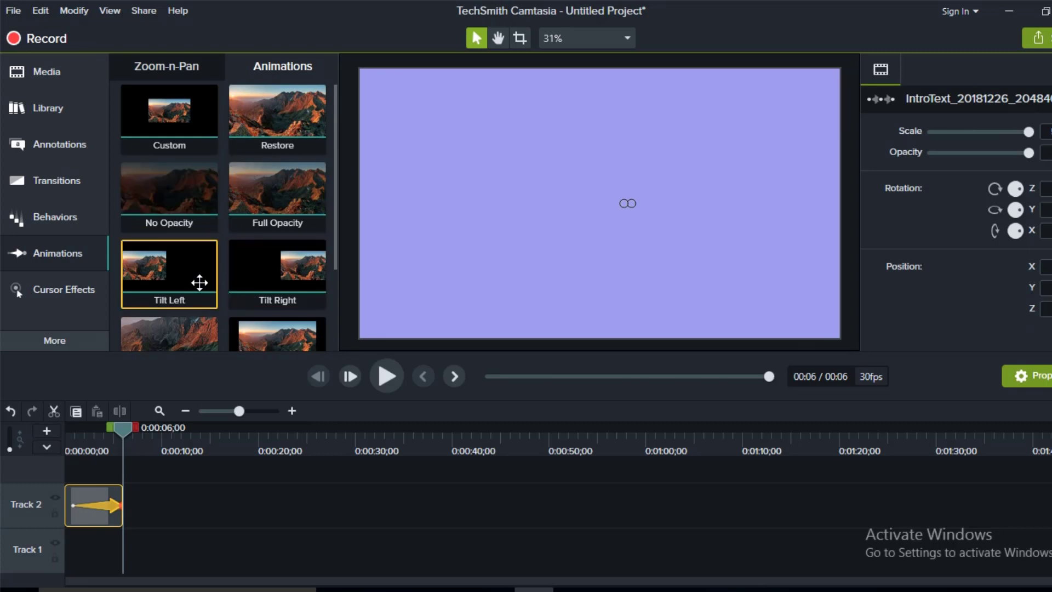
pyautogui.scroll(-2, 229, 294)
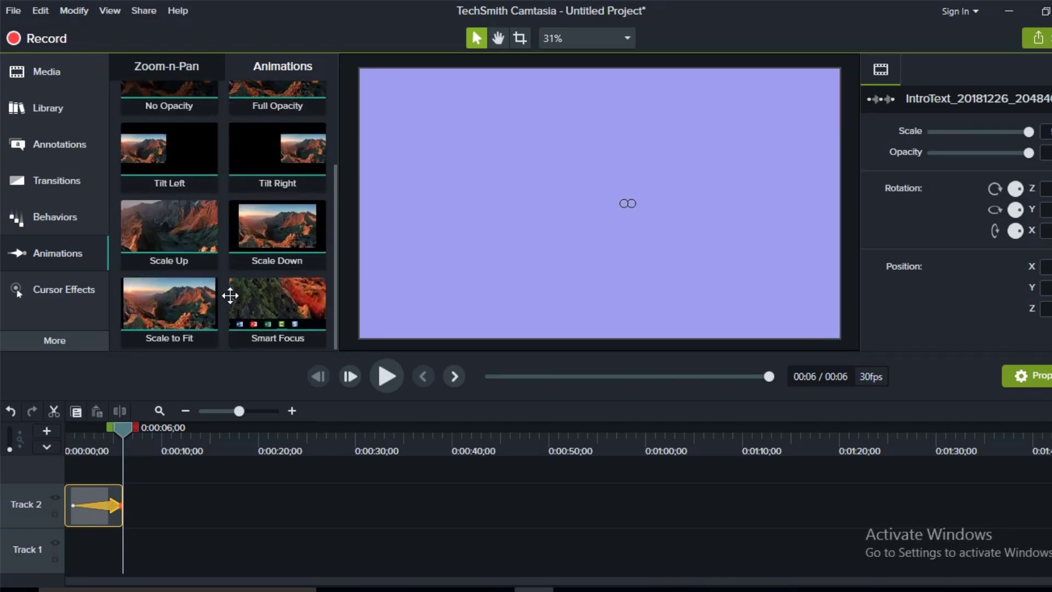
pyautogui.scroll(2, 231, 295)
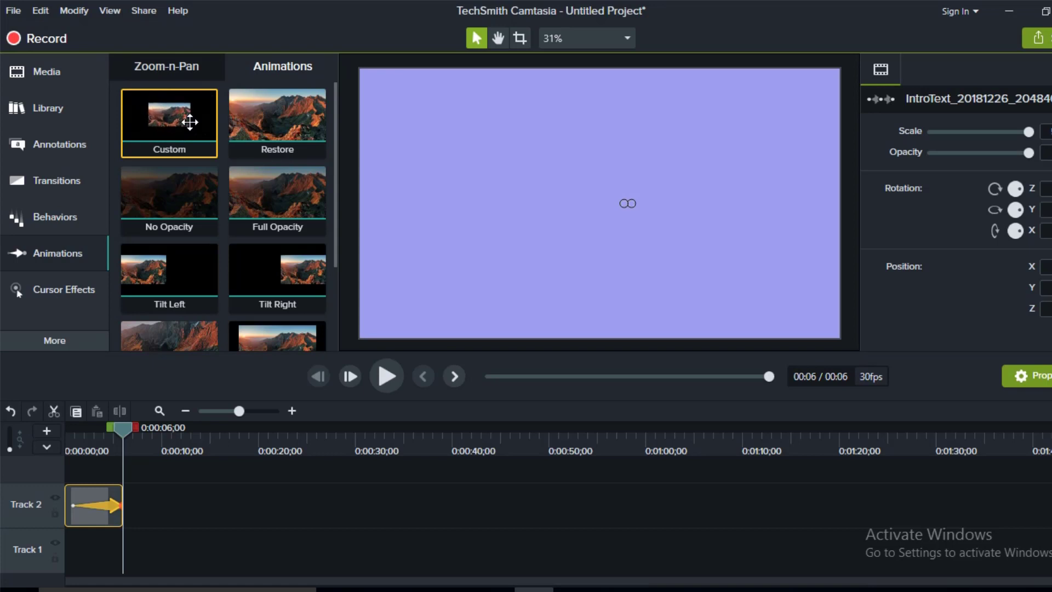
pyautogui.click(90, 340)
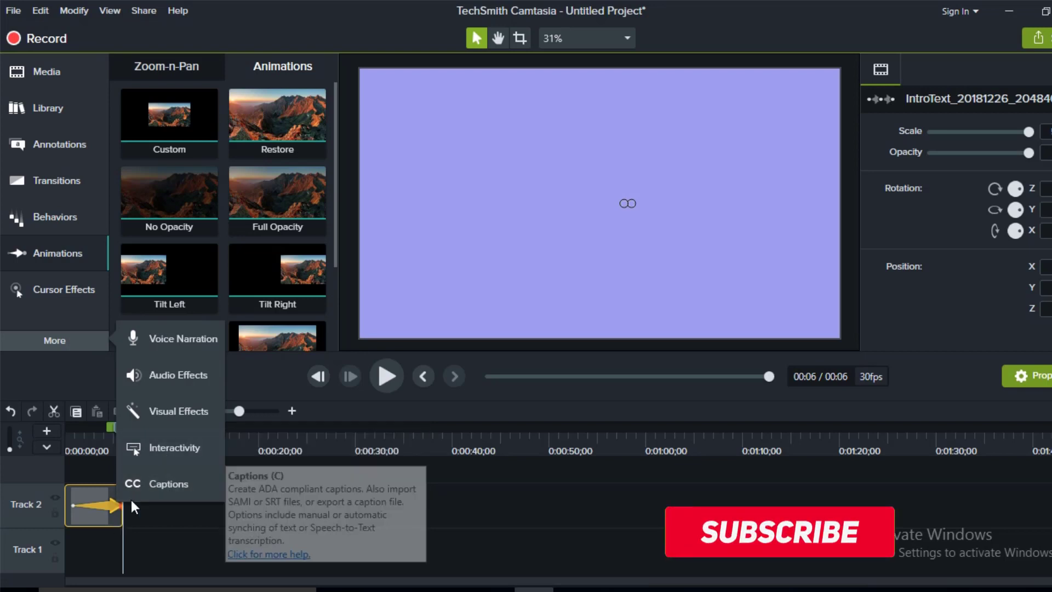
# Open the Voice Narration tools, then switch to the Library panel
pyautogui.click(184, 344)
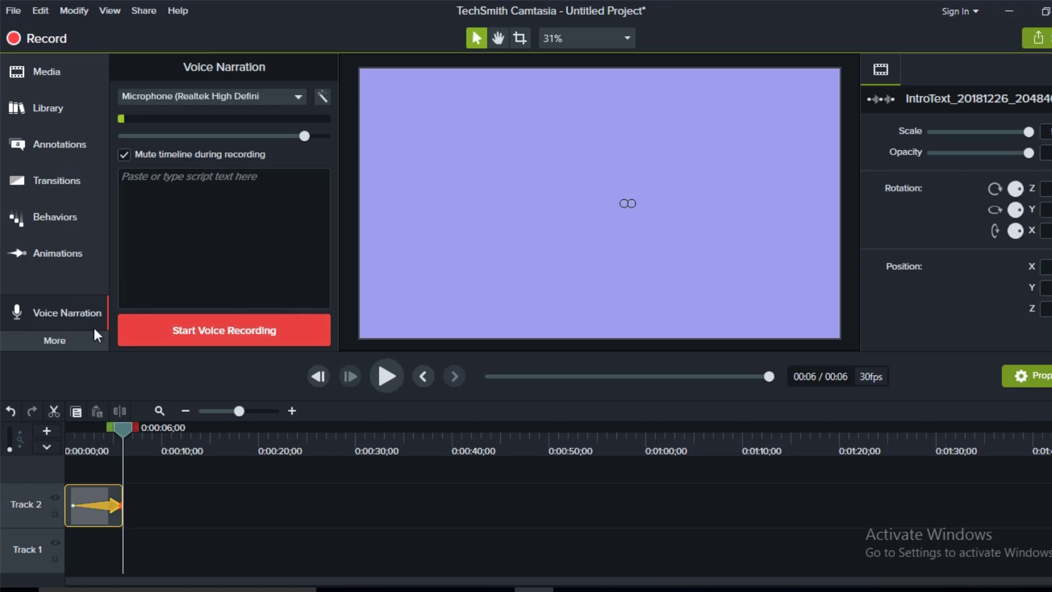
pyautogui.click(62, 336)
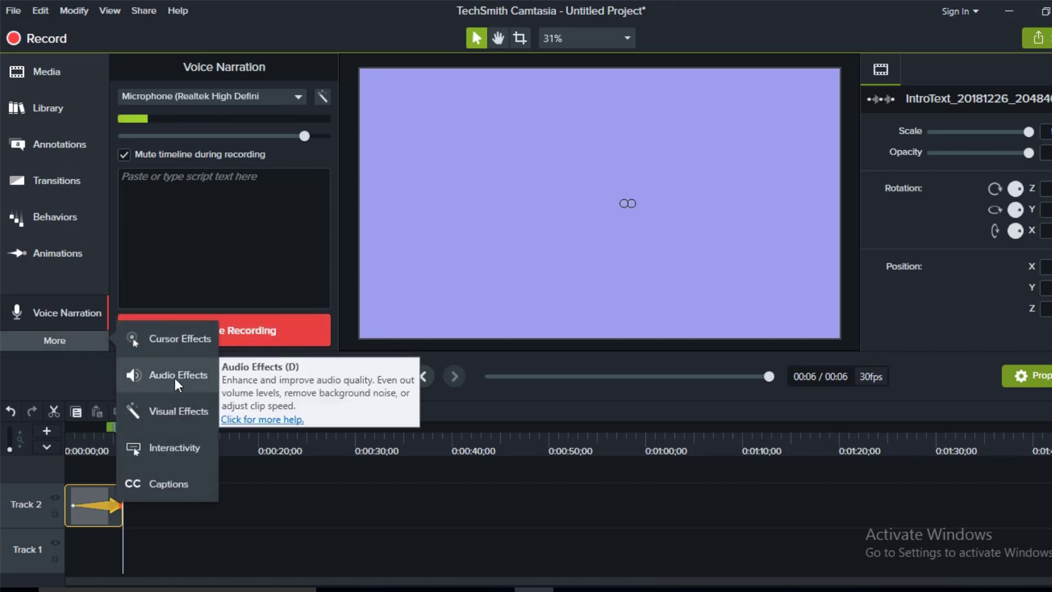
# Drag the atthetop track from Library's Music Tracks onto Track 1, starting at 0:00
pyautogui.click(44, 107)
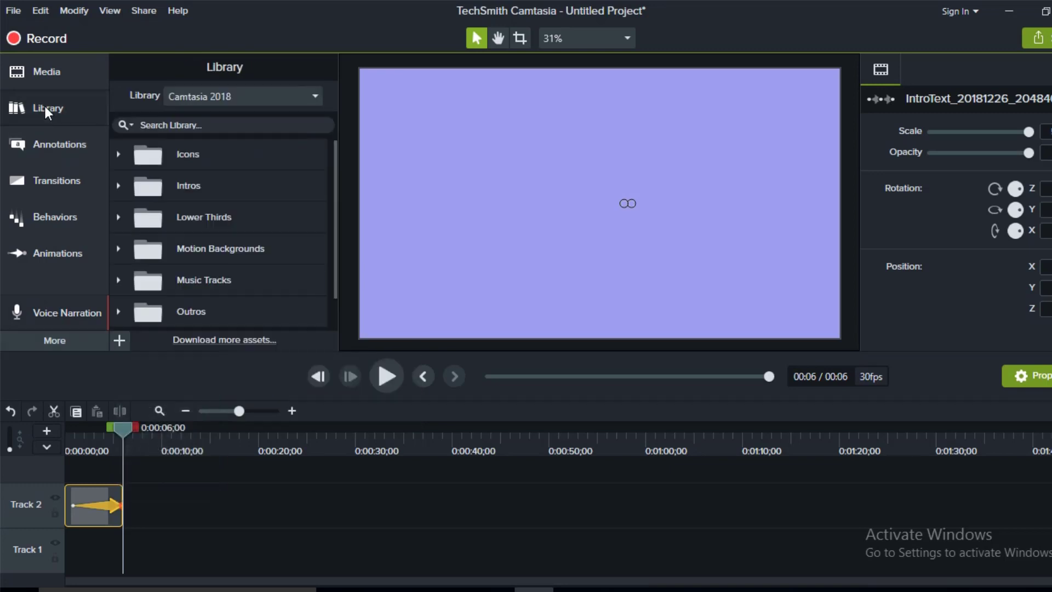
pyautogui.scroll(-1, 186, 241)
pyautogui.doubleClick(191, 247)
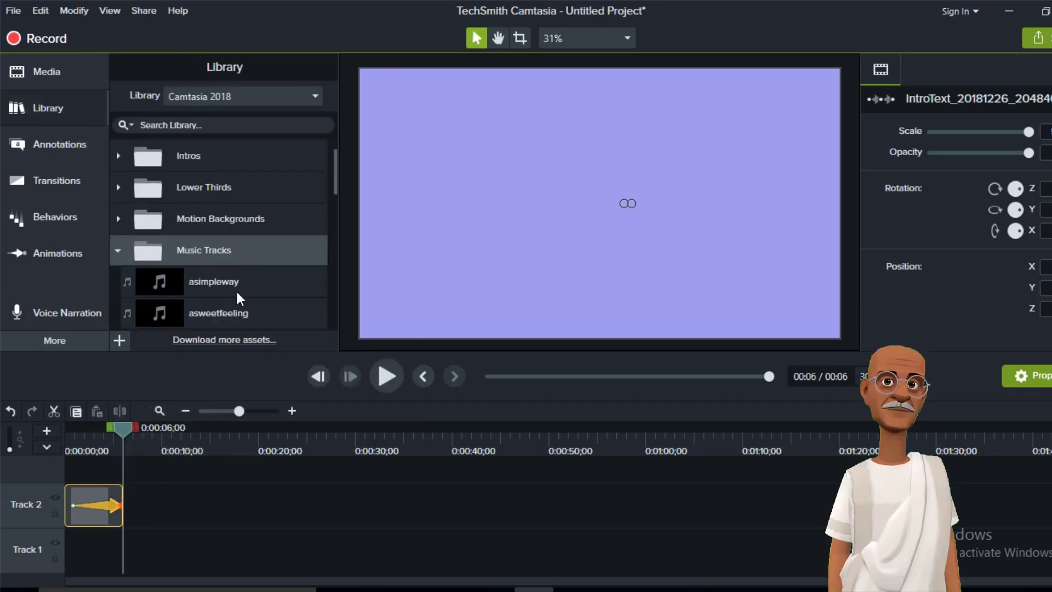
pyautogui.scroll(-2, 236, 291)
pyautogui.moveTo(231, 269); pyautogui.dragTo(121, 584)
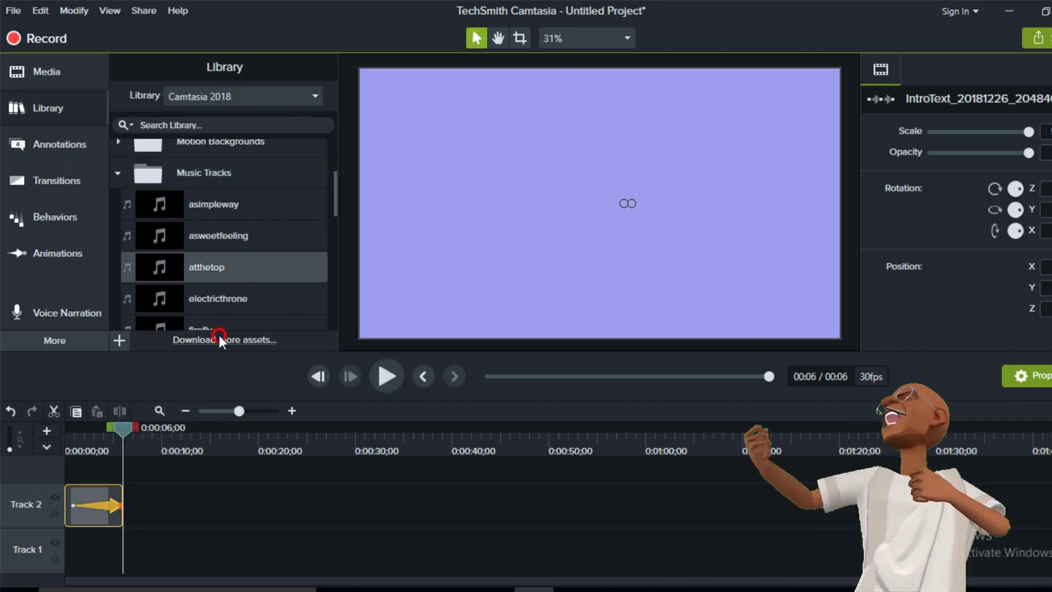
pyautogui.moveTo(123, 548); pyautogui.dragTo(57, 541)
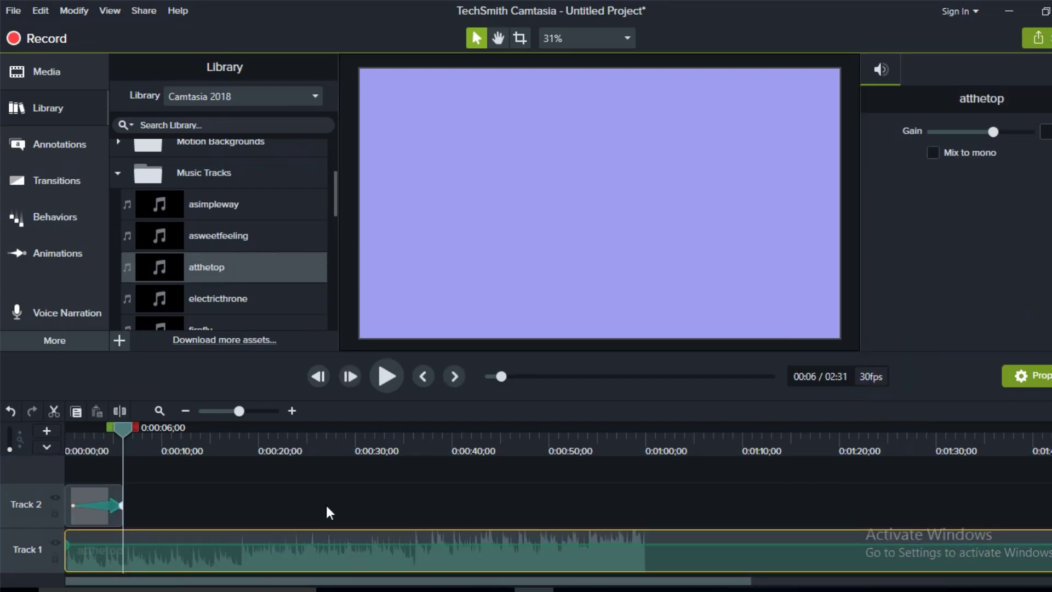
pyautogui.click(323, 521)
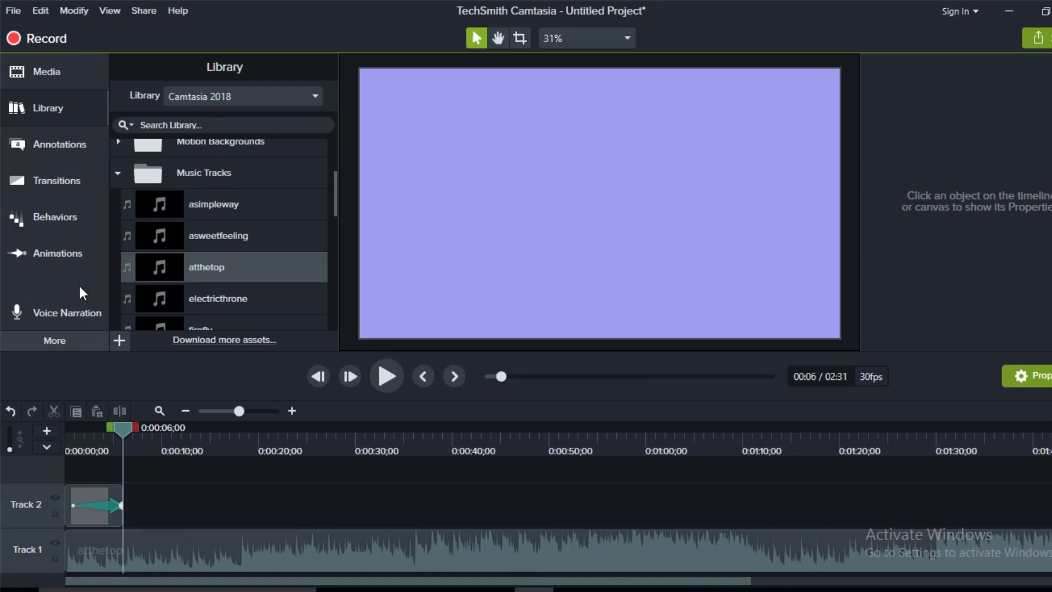
# Apply the Volume Leveling audio effect to the atthetop music
pyautogui.click(68, 341)
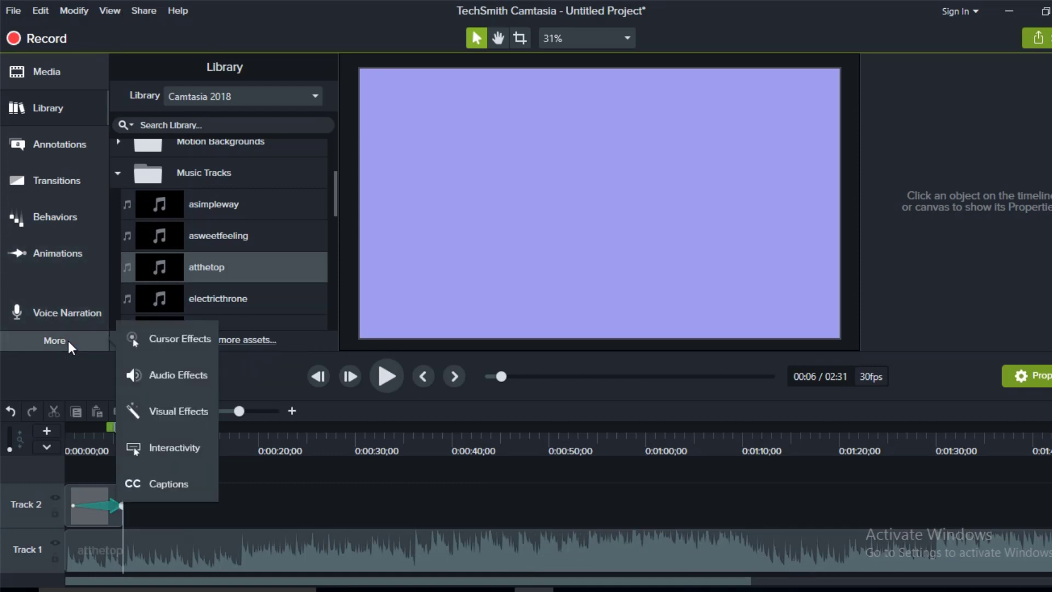
pyautogui.click(192, 382)
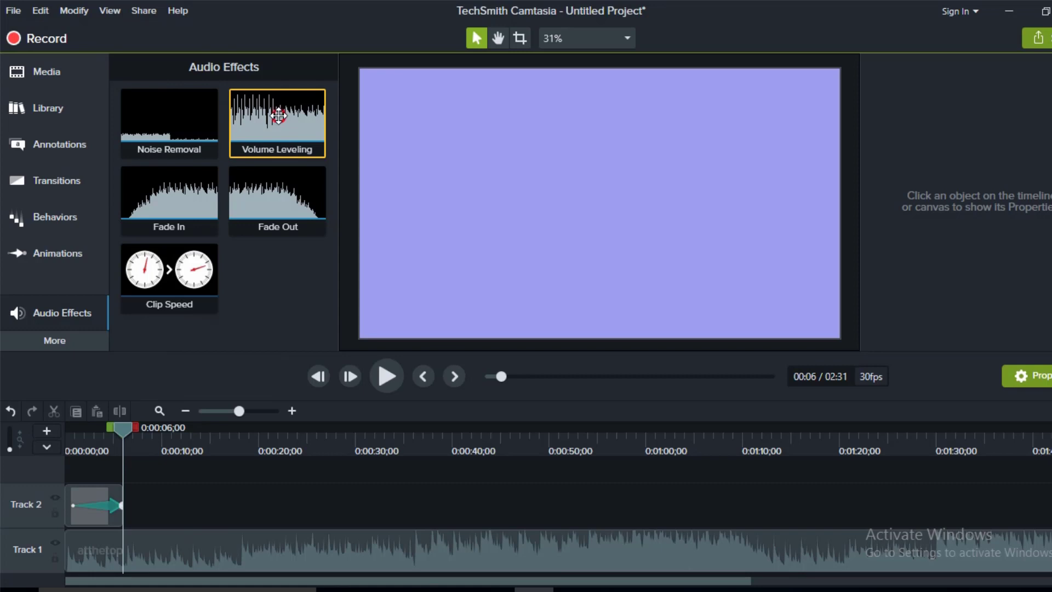
pyautogui.moveTo(279, 116); pyautogui.dragTo(181, 543)
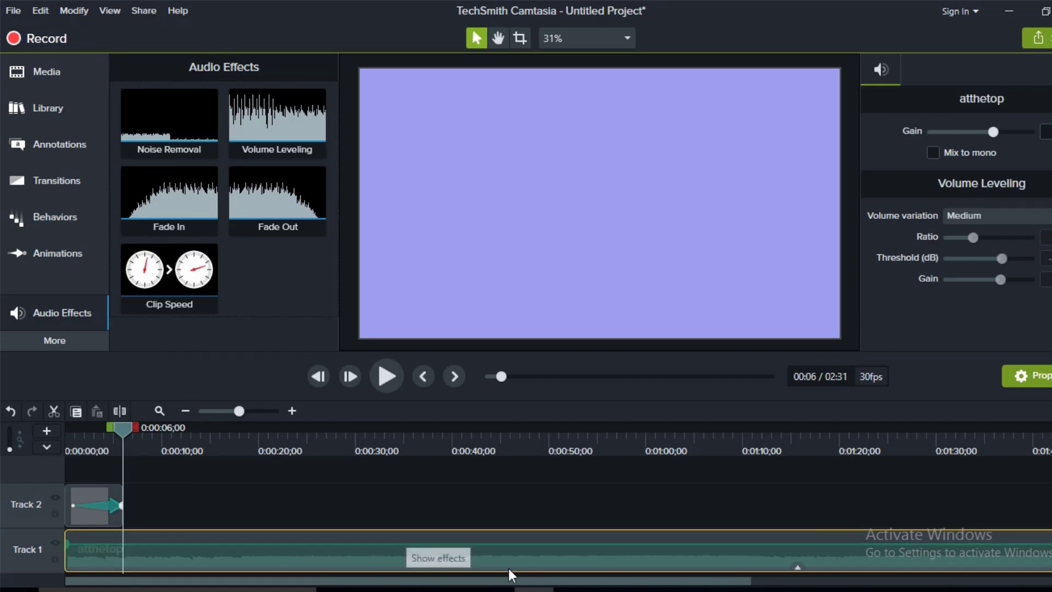
pyautogui.moveTo(263, 580)
pyautogui.mouseDown()
pyautogui.moveTo(412, 584)
pyautogui.moveTo(70, 552)
pyautogui.mouseUp()
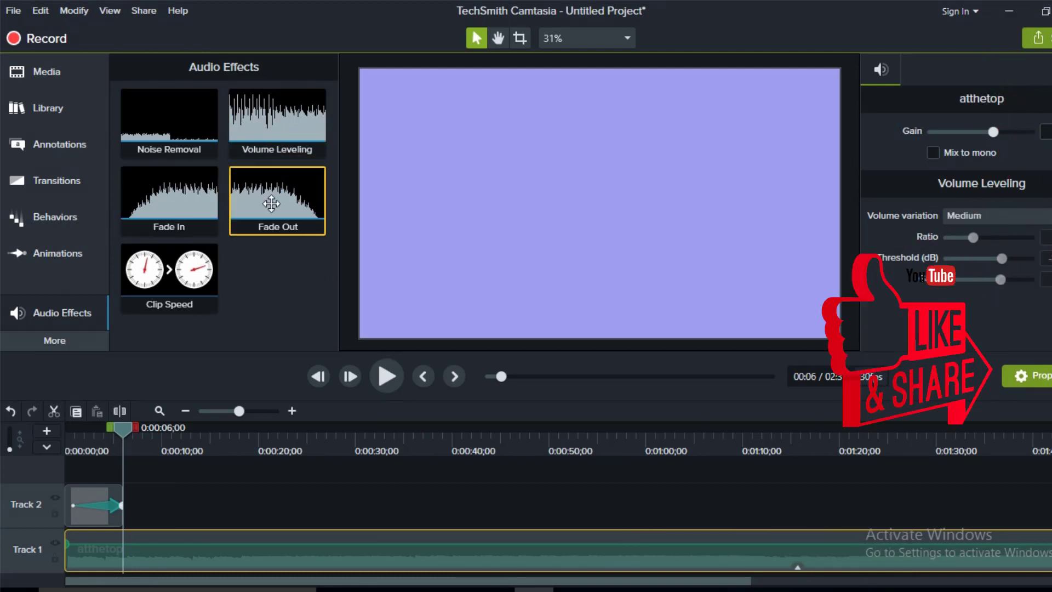
# Split the music at 21 seconds and delete everything after the cut
pyautogui.moveTo(134, 433); pyautogui.dragTo(273, 433)
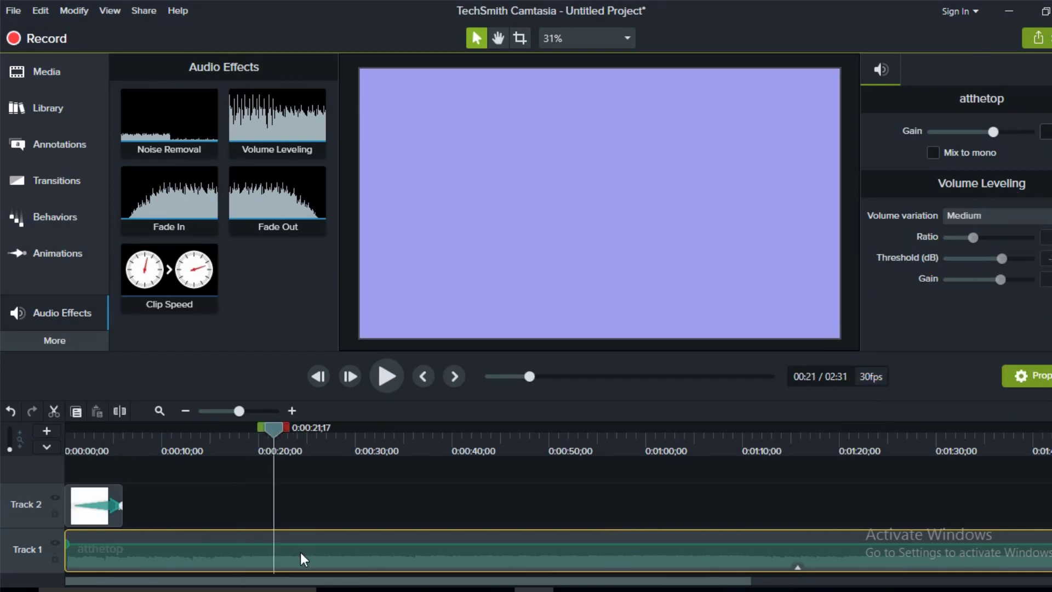
pyautogui.press('s')
pyautogui.press('Delete')
pyautogui.moveTo(277, 429); pyautogui.dragTo(205, 433)
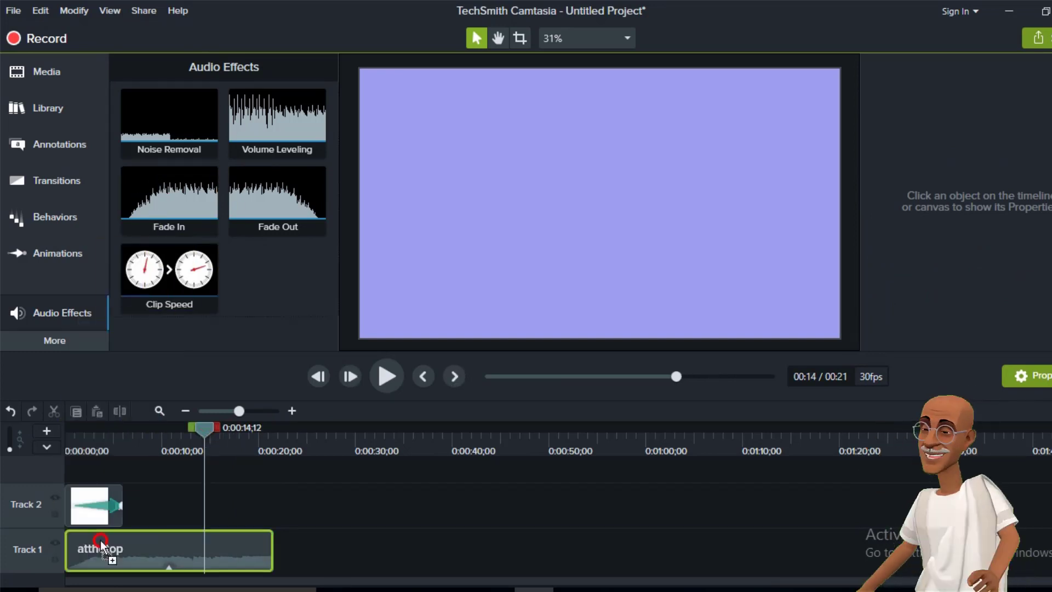
# Add Fade In, Fade Out and Noise Removal effects to the music clip
pyautogui.moveTo(164, 187); pyautogui.dragTo(68, 567)
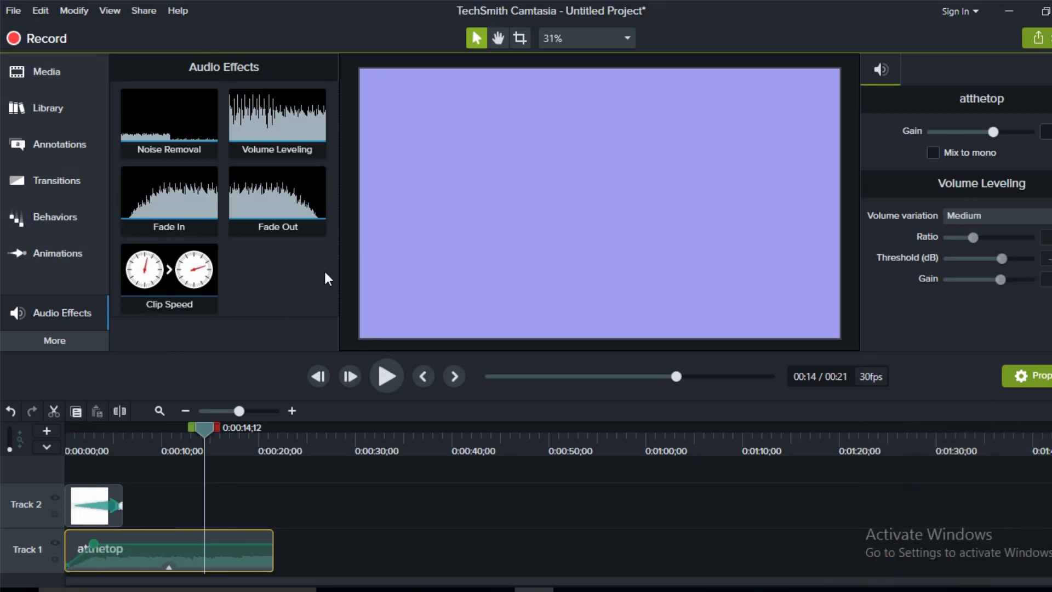
pyautogui.moveTo(278, 200); pyautogui.dragTo(267, 544)
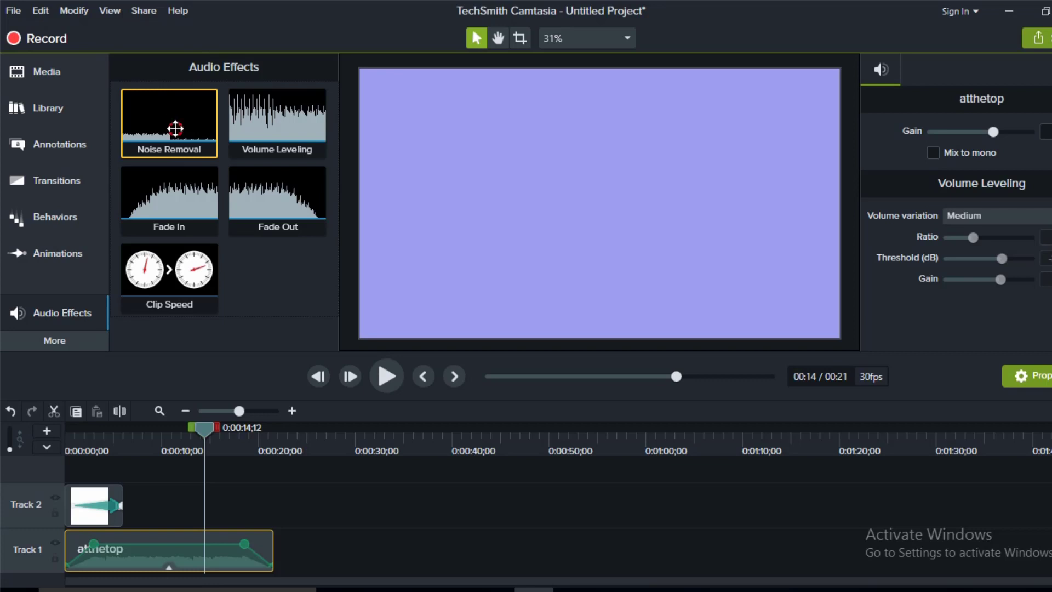
pyautogui.moveTo(176, 113); pyautogui.dragTo(144, 550)
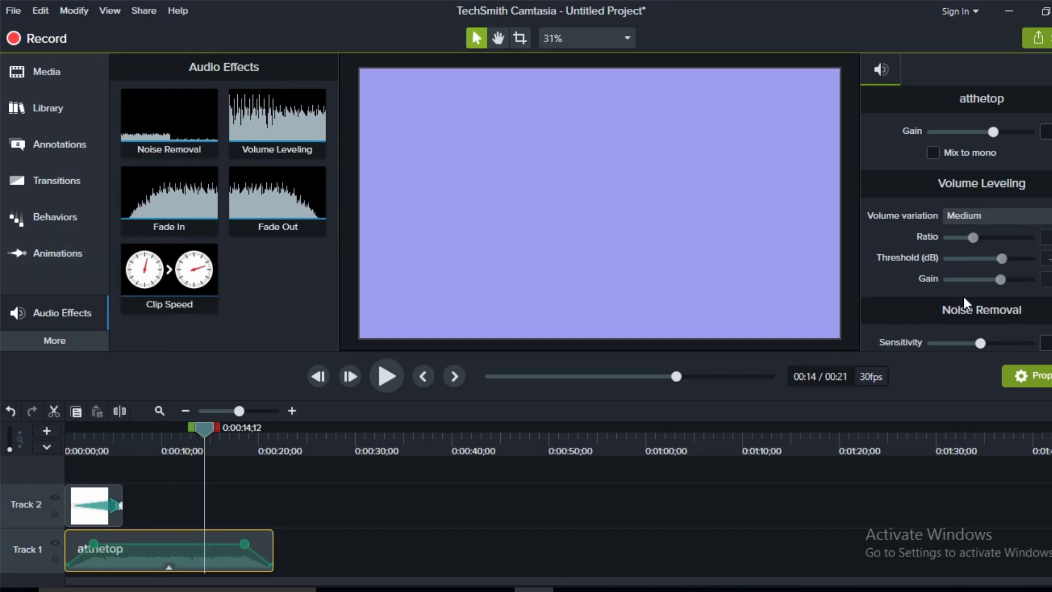
pyautogui.scroll(-1, 1020, 317)
pyautogui.scroll(-1, 999, 277)
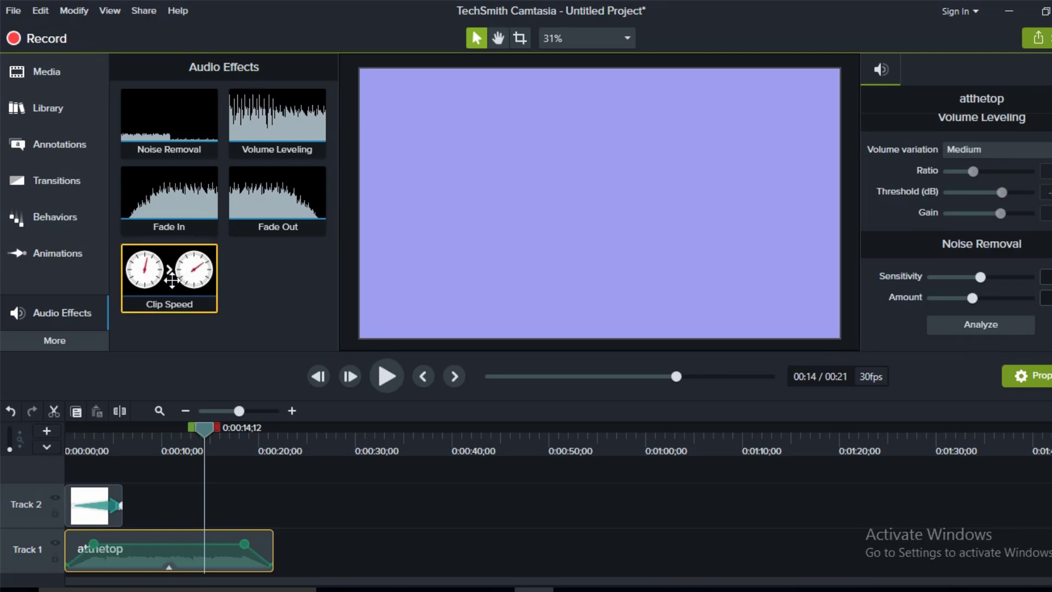
# Browse the Visual Effects tiles, then move the playhead to about 8 seconds
pyautogui.click(44, 341)
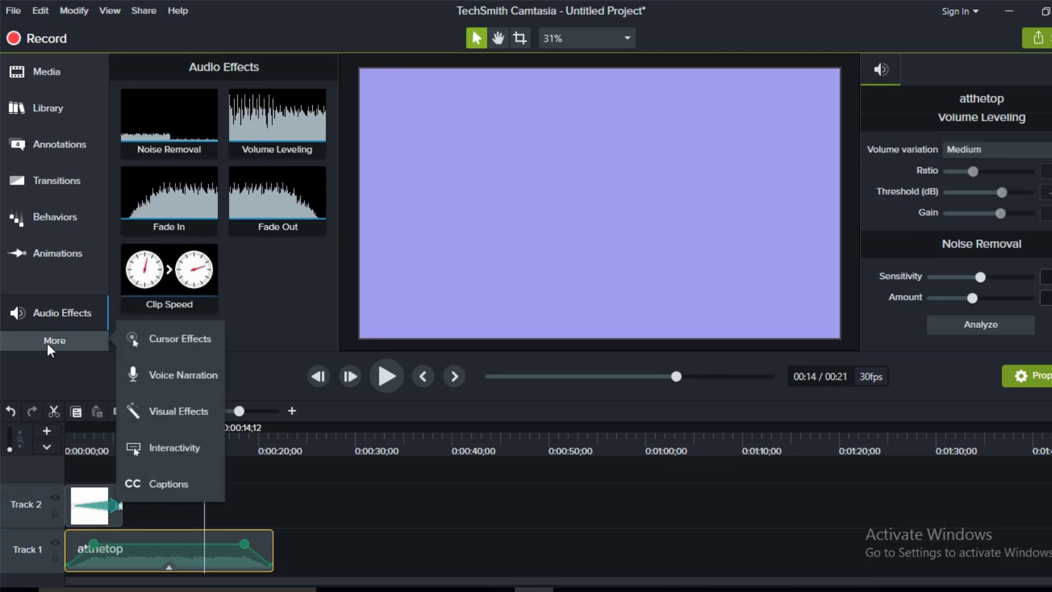
pyautogui.click(176, 417)
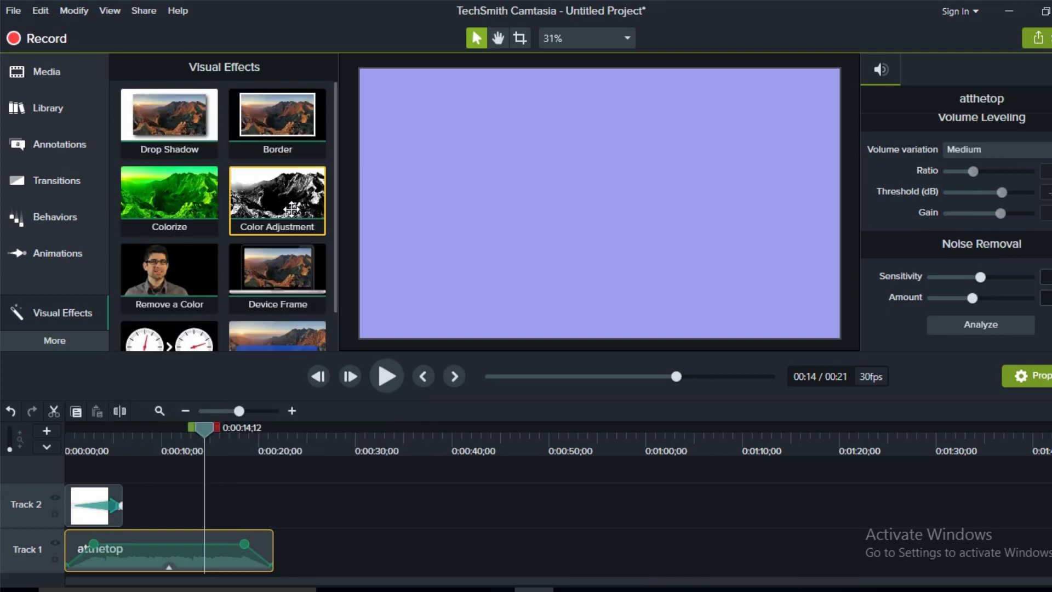
pyautogui.scroll(-1, 191, 249)
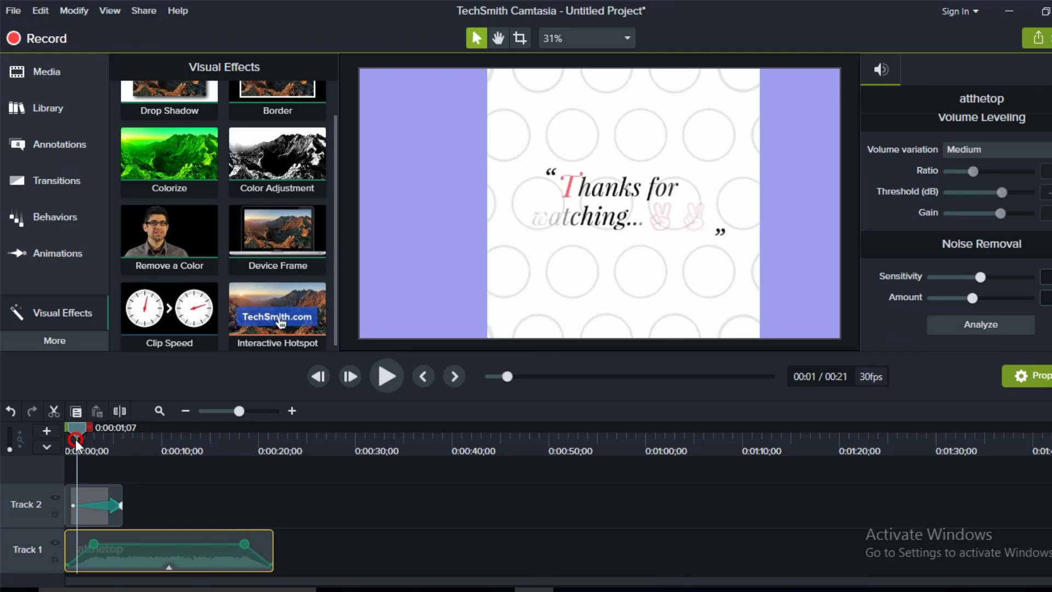
pyautogui.moveTo(76, 441); pyautogui.dragTo(77, 441)
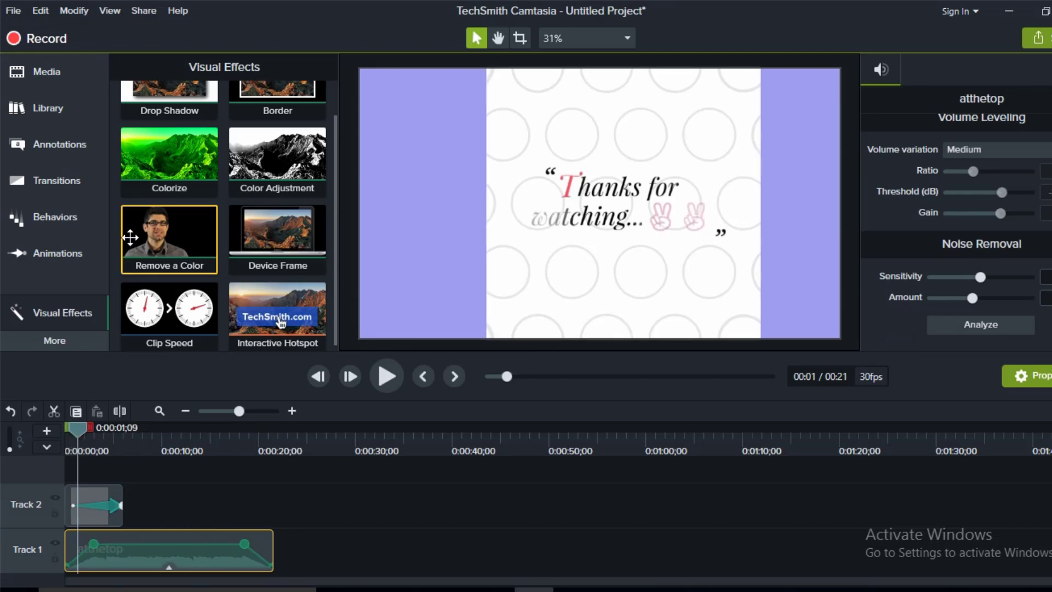
pyautogui.click(146, 430)
# Import the Dadu Green Screen video and place it on Track 2 after the intro
pyautogui.click(39, 74)
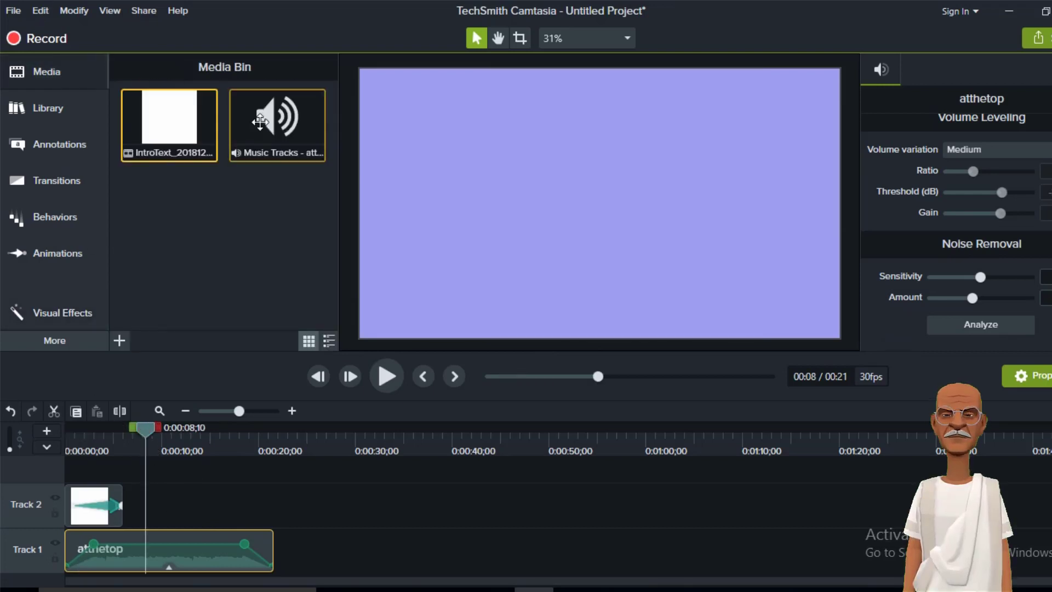
pyautogui.click(119, 340)
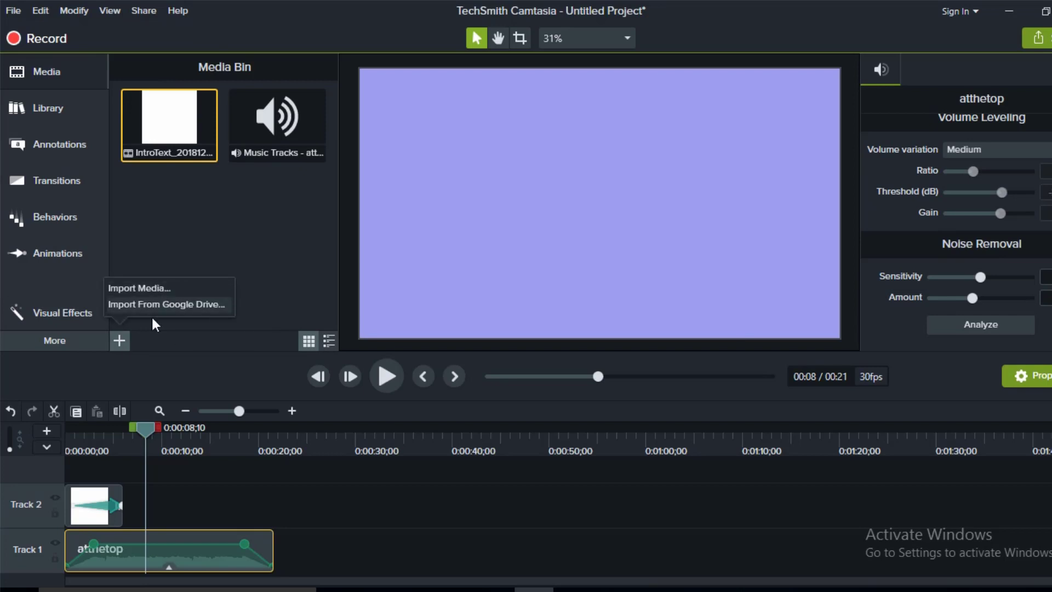
pyautogui.click(139, 288)
pyautogui.click(951, 357)
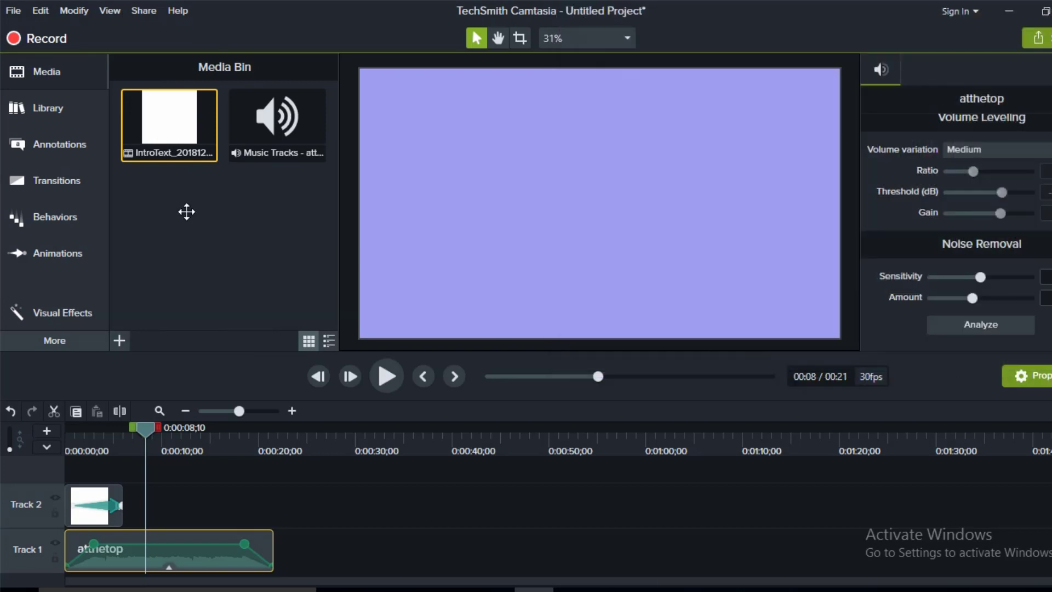
pyautogui.moveTo(167, 206)
pyautogui.mouseDown()
pyautogui.moveTo(166, 525)
pyautogui.moveTo(280, 544)
pyautogui.mouseUp()
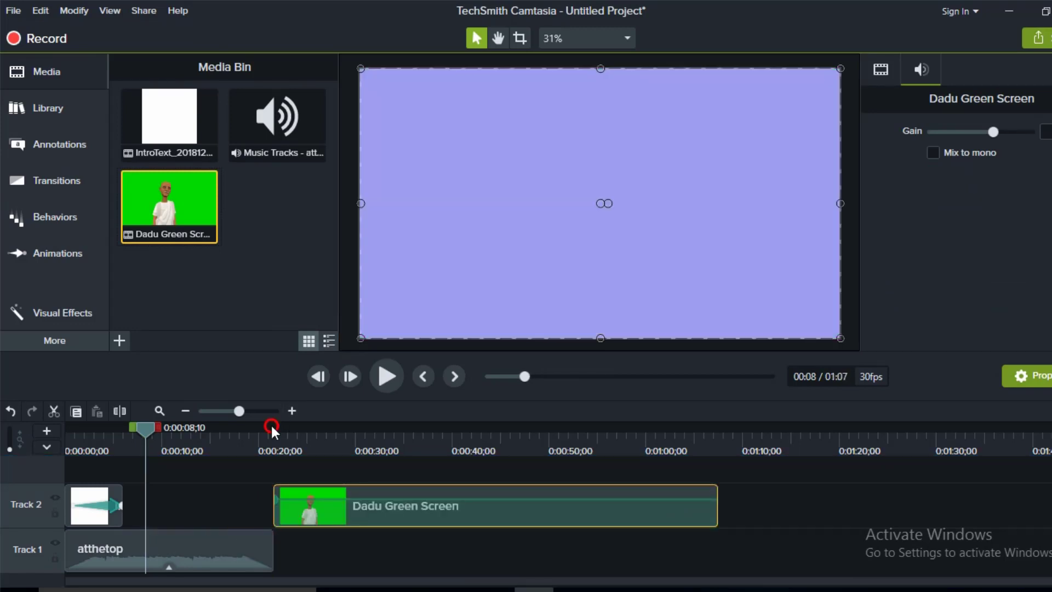
# Play from 21 seconds and pause at 0:00:22;22 when the character appears
pyautogui.click(272, 427)
pyautogui.click(376, 374)
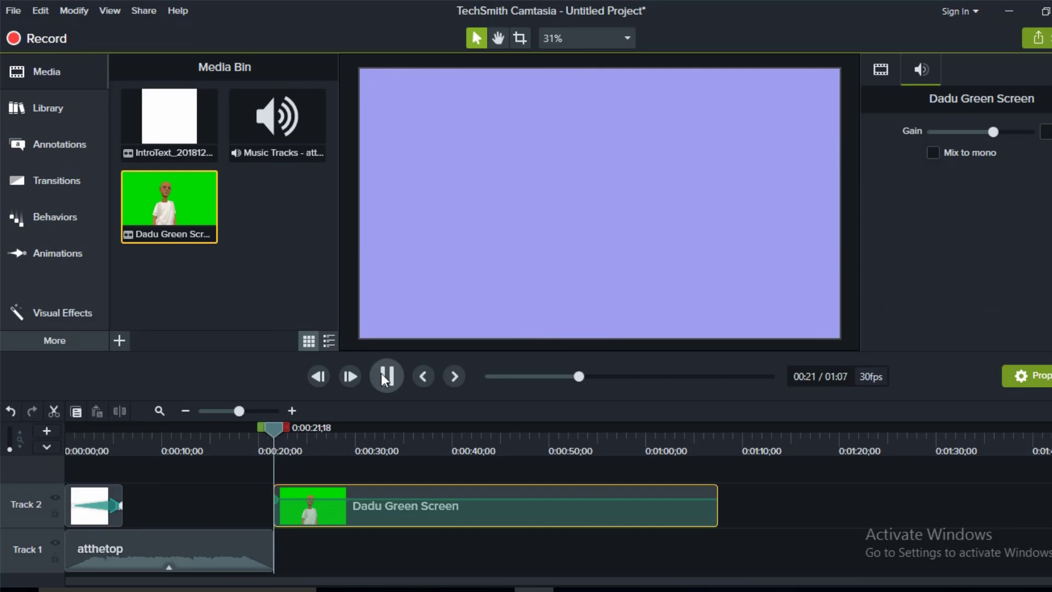
pyautogui.click(382, 377)
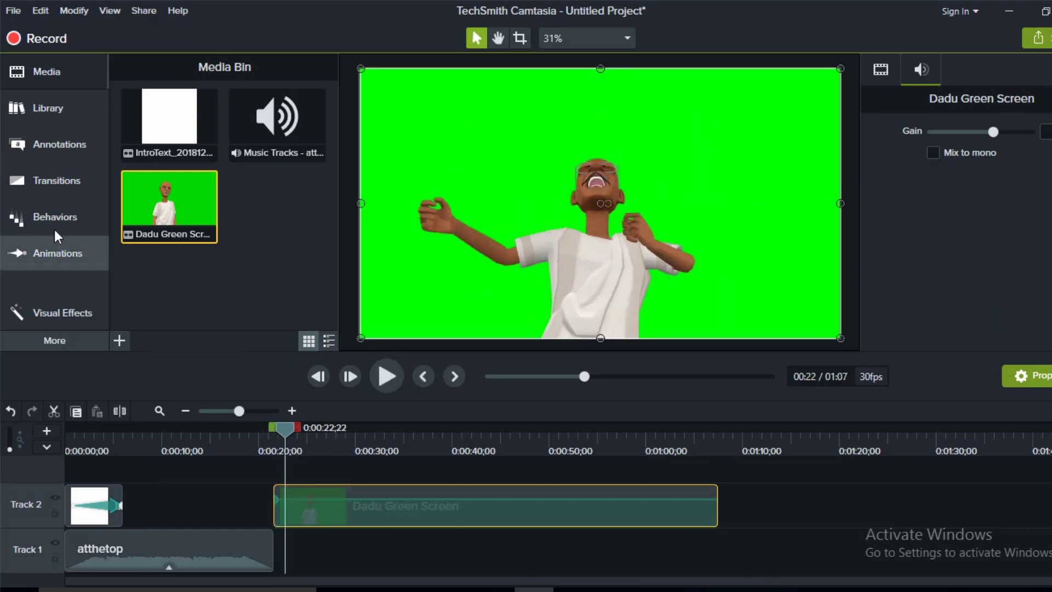
# Apply Remove a Color to the Dadu Green Screen clip and increase its Tolerance
pyautogui.click(52, 313)
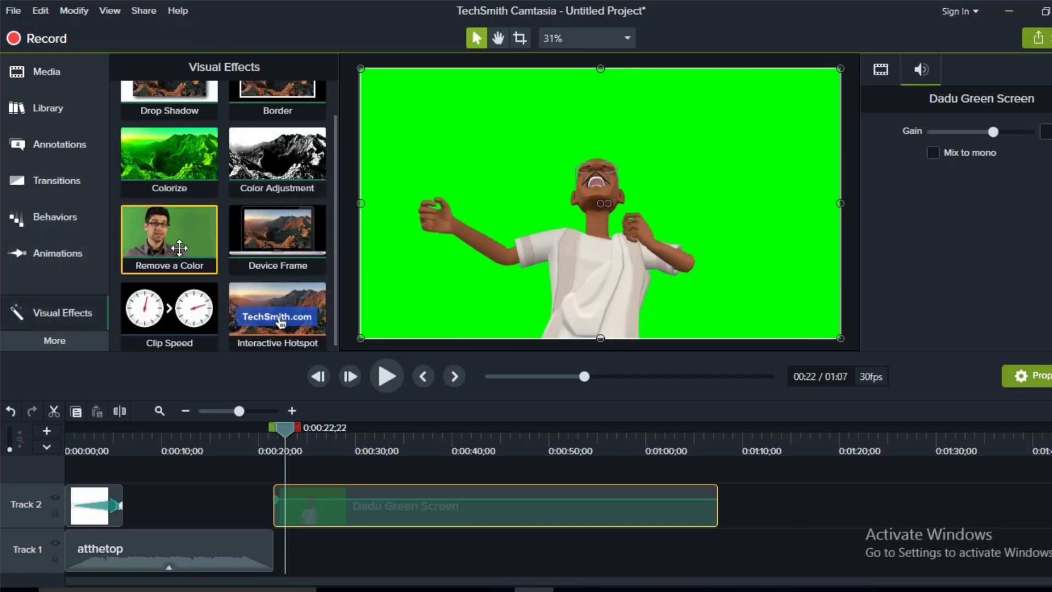
pyautogui.moveTo(179, 248); pyautogui.dragTo(356, 506)
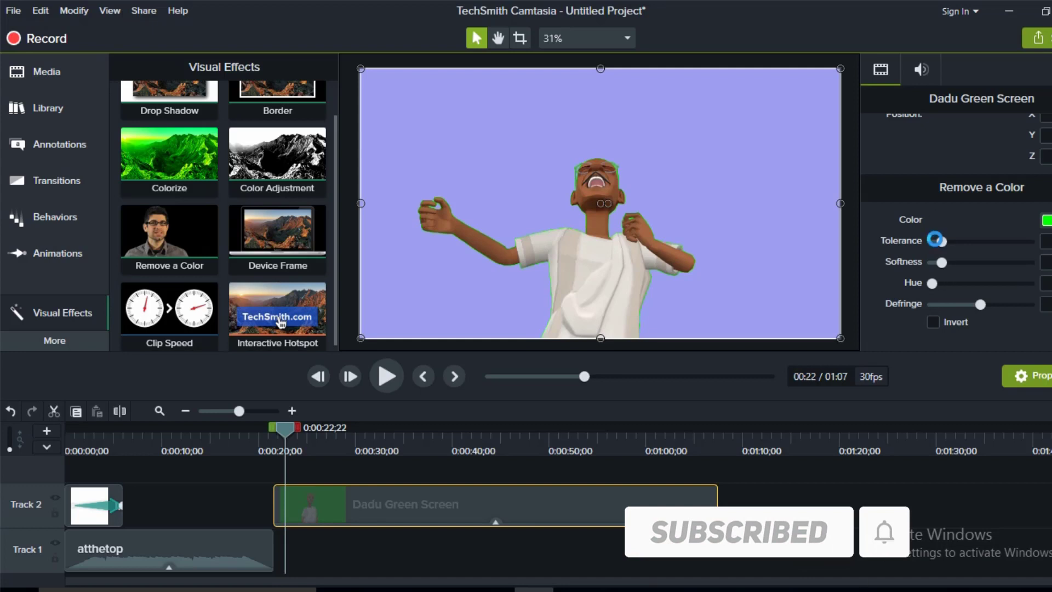
pyautogui.moveTo(966, 249); pyautogui.dragTo(987, 253)
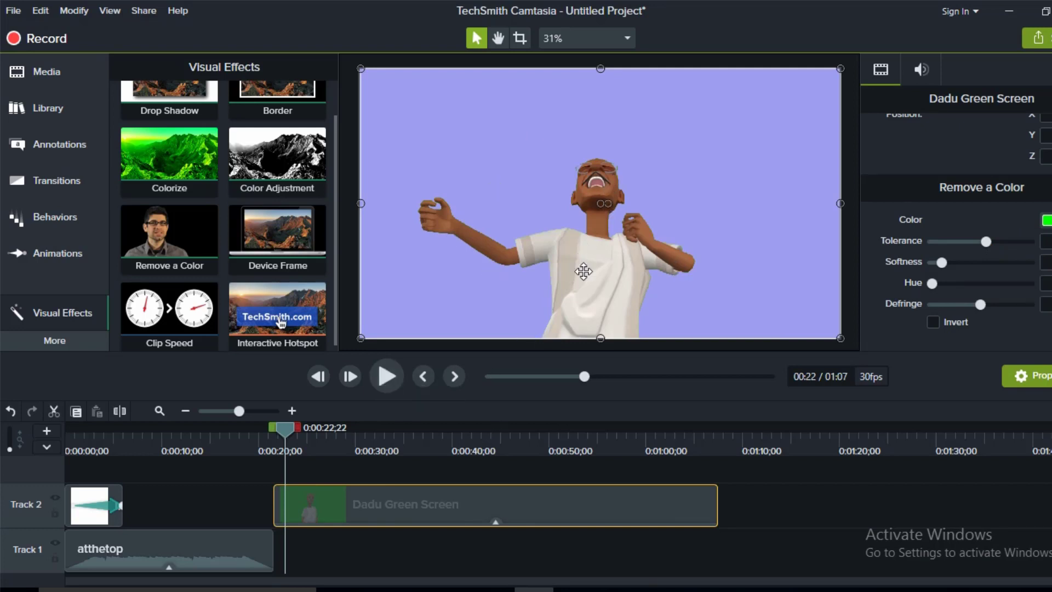
# Import the PicsArt_03-07-10.35.51 logo image and drop it on the timeline at the playhead
pyautogui.click(52, 69)
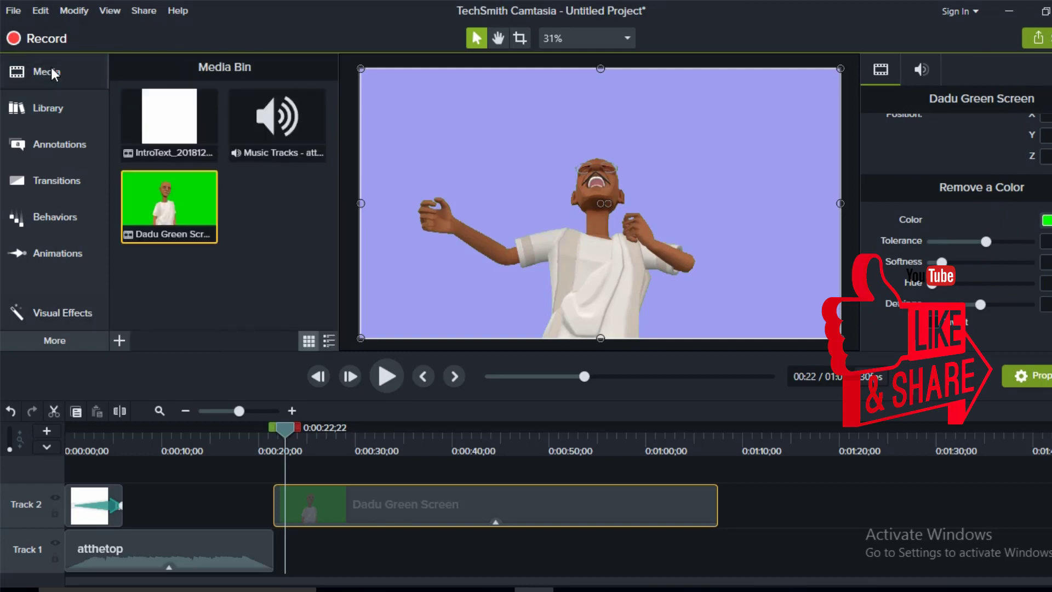
pyautogui.click(124, 343)
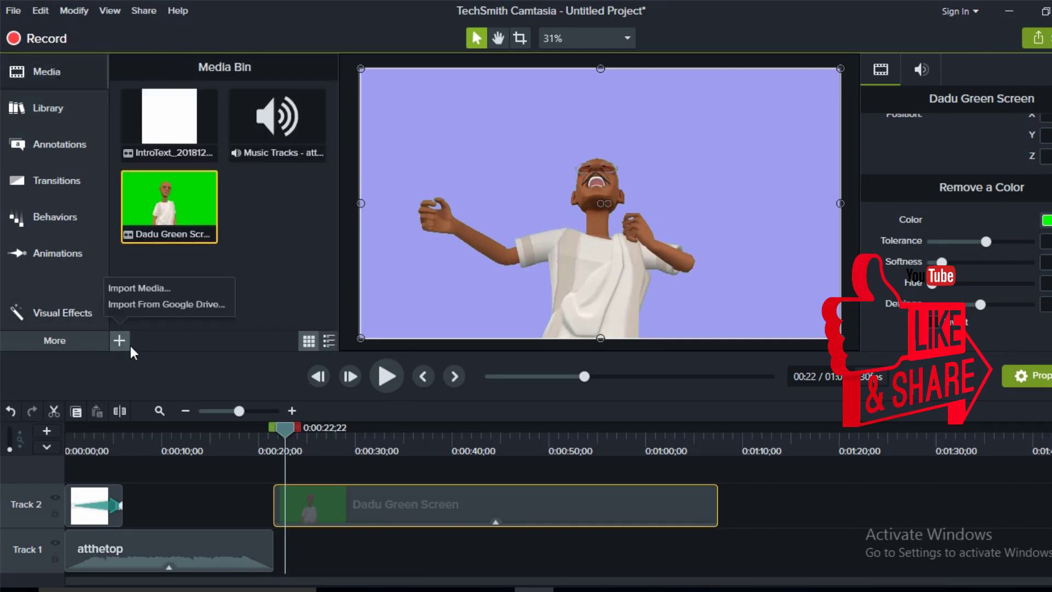
pyautogui.click(137, 287)
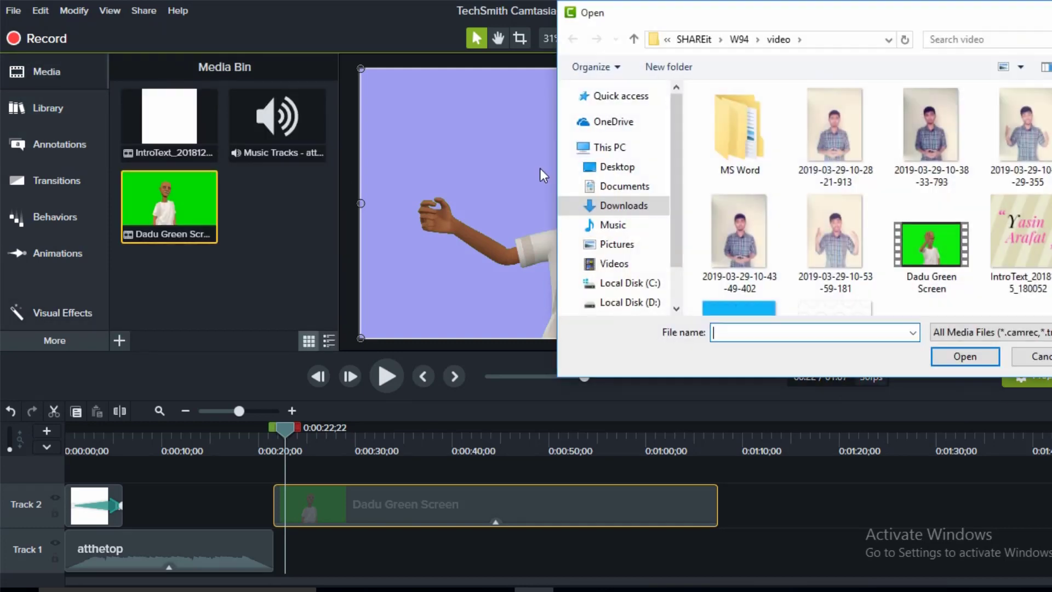
pyautogui.click(912, 212)
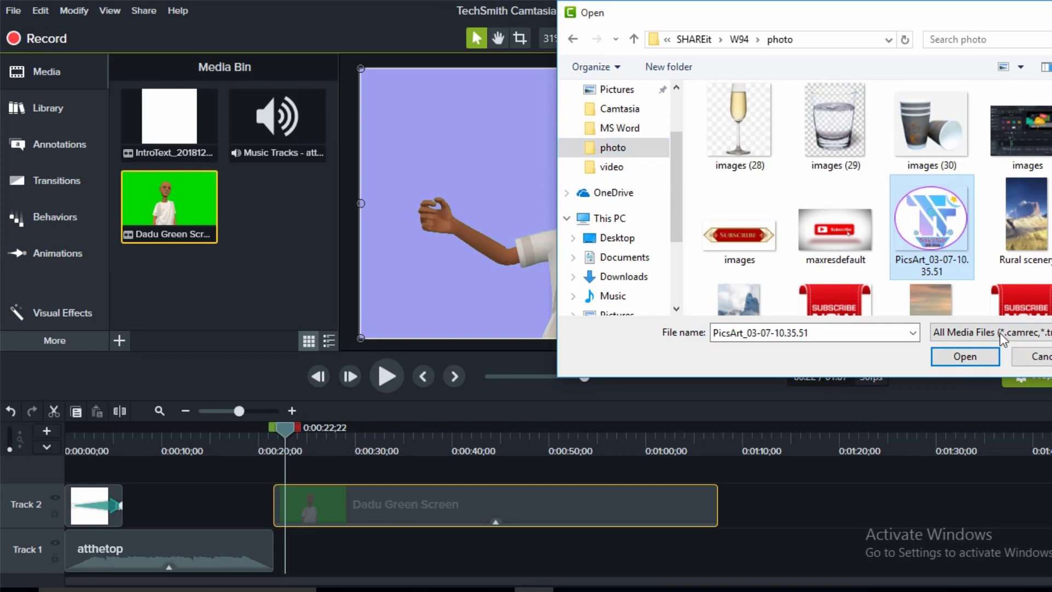
pyautogui.click(965, 357)
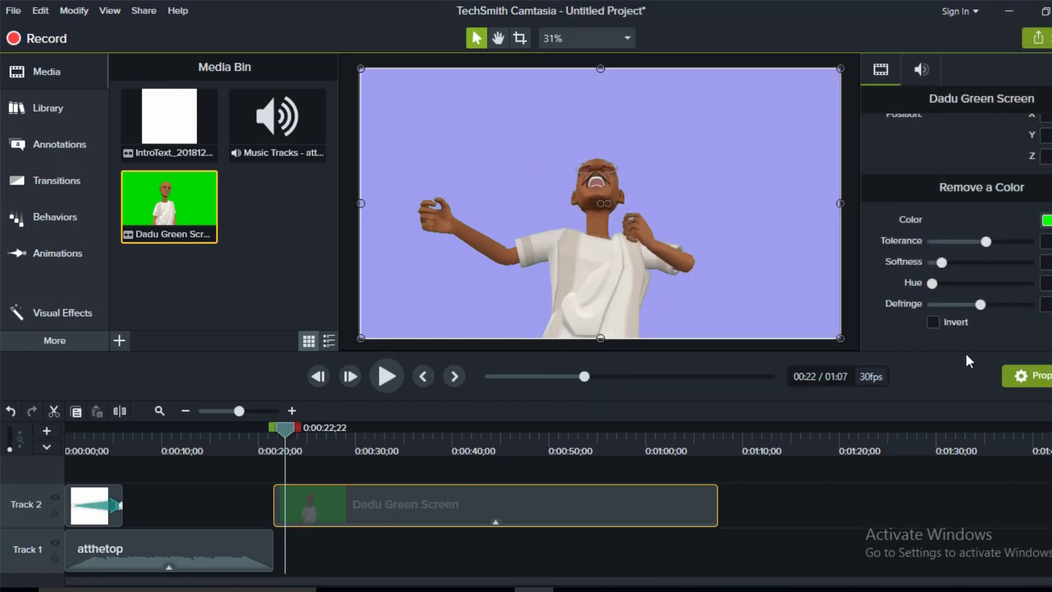
pyautogui.scroll(1, 378, 476)
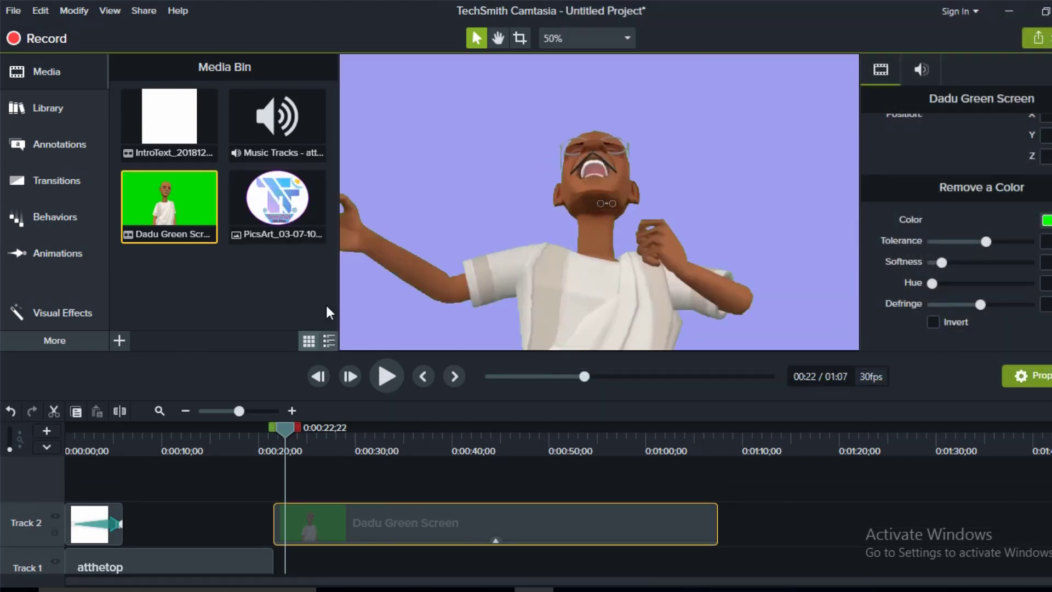
pyautogui.moveTo(282, 220); pyautogui.dragTo(322, 479)
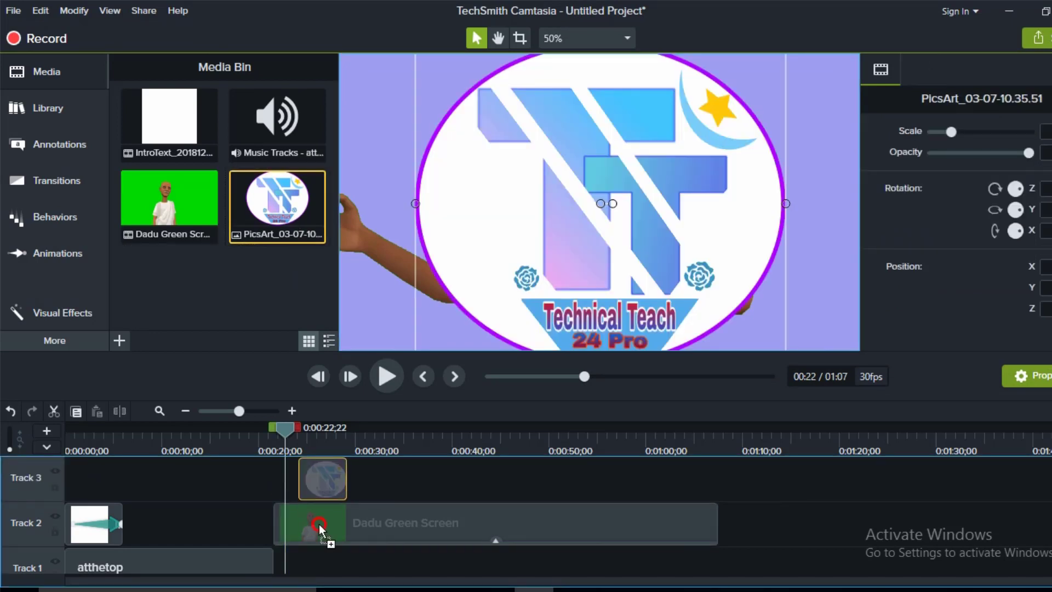
# Move the logo to Track 1, stretch it to the character's length, raise the character, and preview
pyautogui.moveTo(319, 526); pyautogui.dragTo(271, 553)
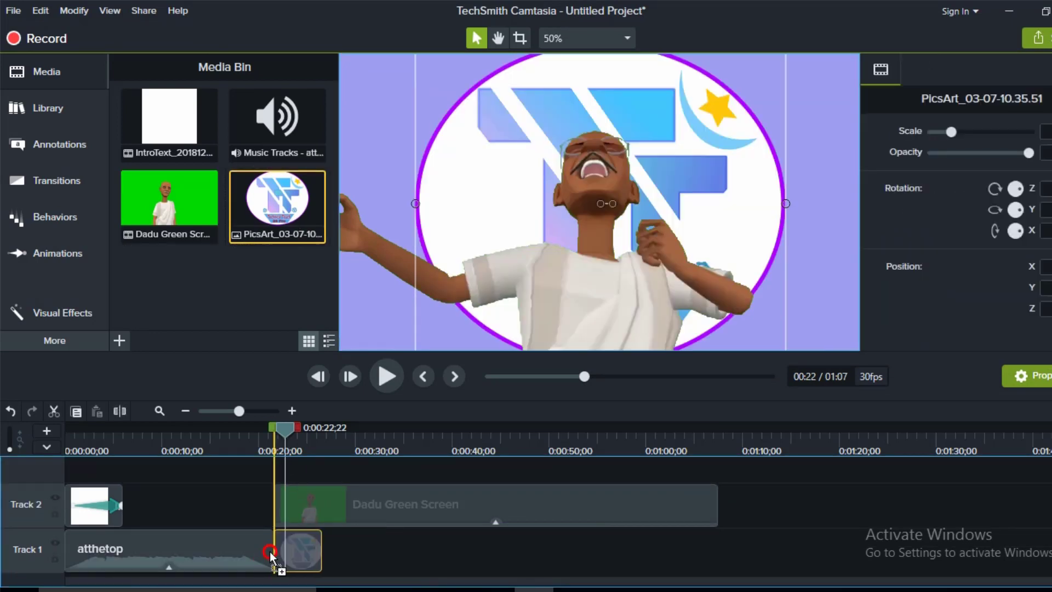
pyautogui.moveTo(321, 551); pyautogui.dragTo(724, 558)
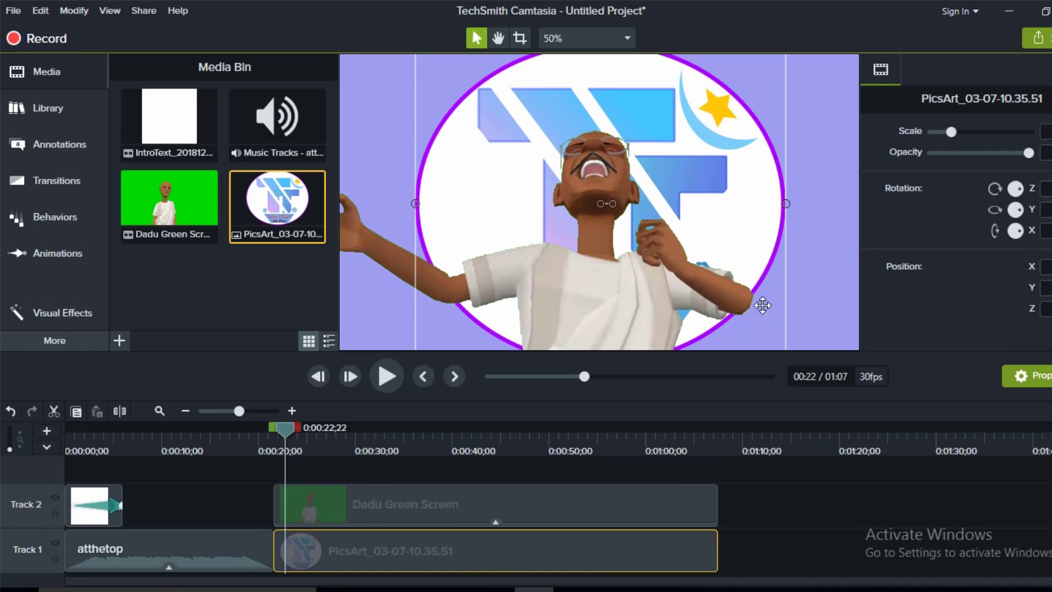
pyautogui.moveTo(762, 305); pyautogui.dragTo(774, 248)
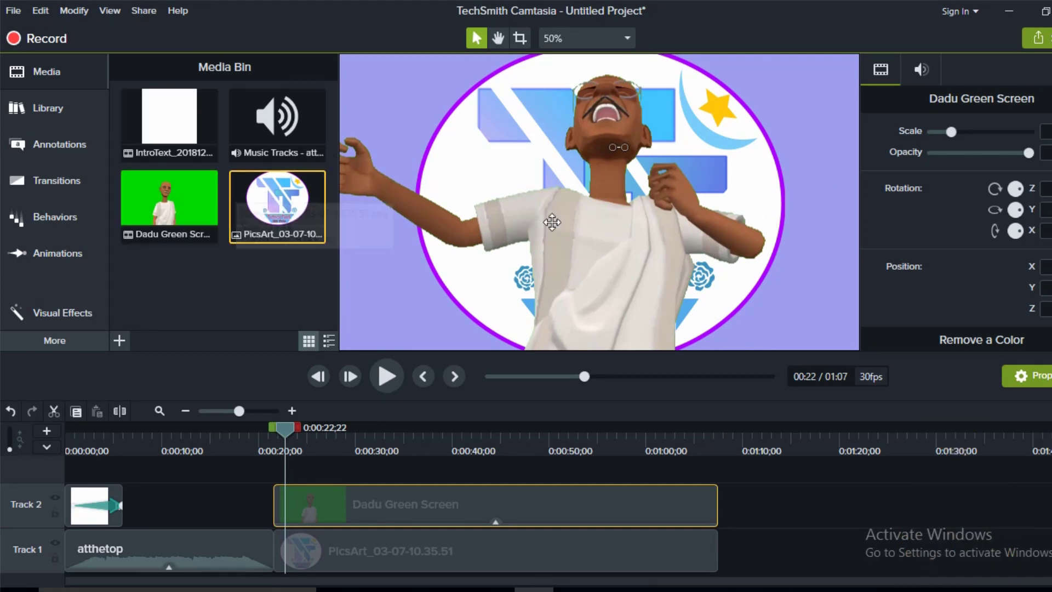
pyautogui.click(397, 380)
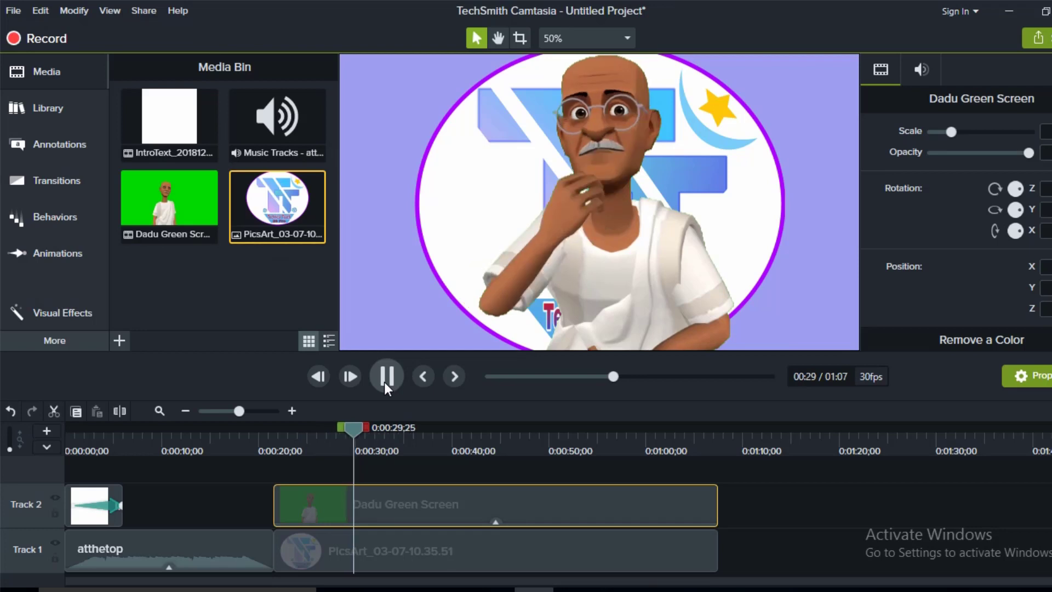
pyautogui.click(384, 377)
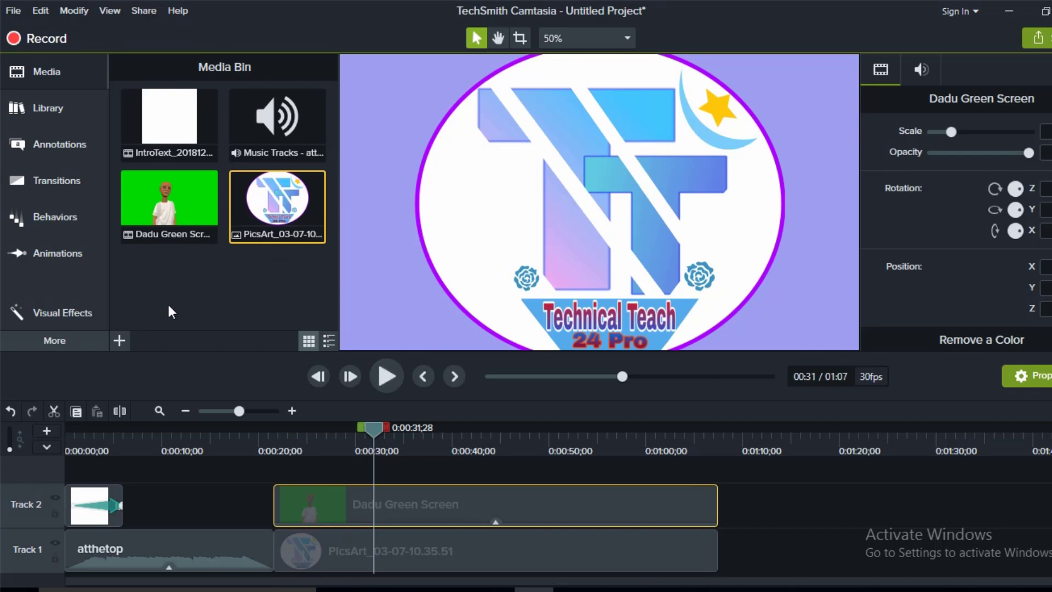
pyautogui.click(61, 313)
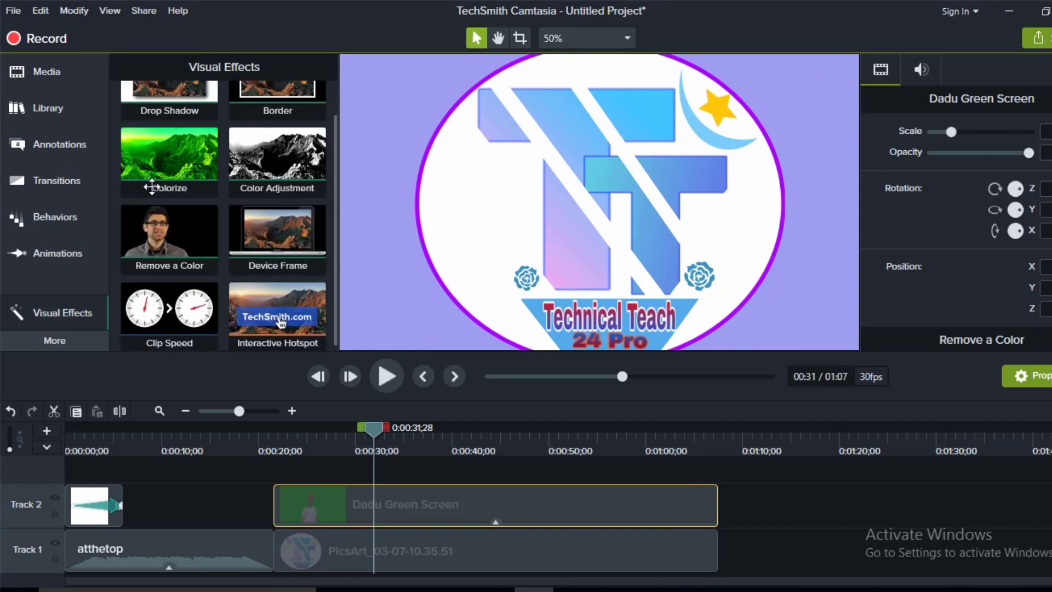
pyautogui.scroll(1, 188, 192)
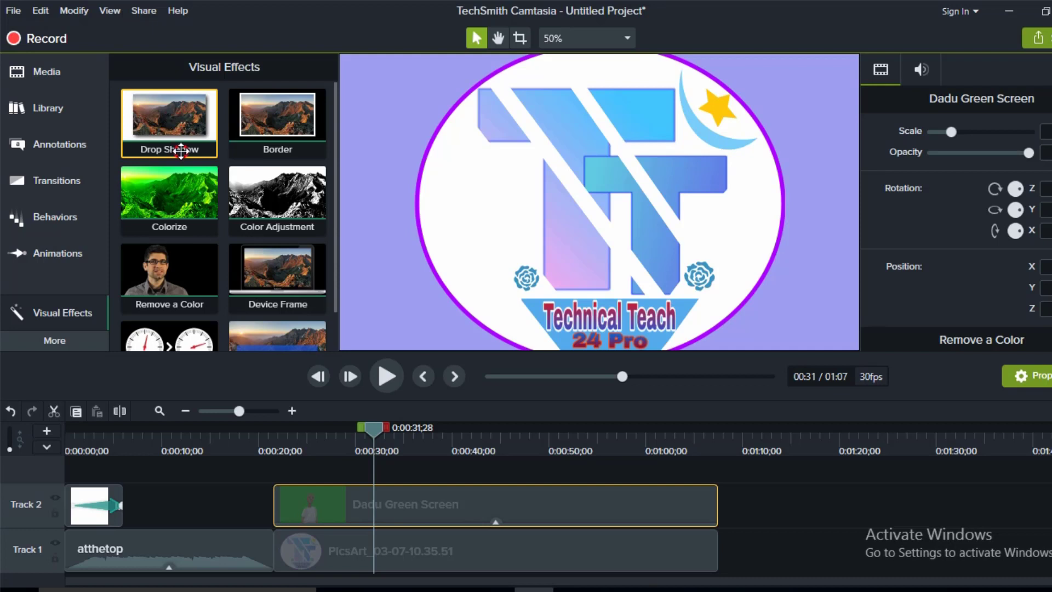
pyautogui.moveTo(180, 149)
pyautogui.mouseDown()
pyautogui.moveTo(294, 500)
pyautogui.moveTo(283, 484)
pyautogui.mouseUp()
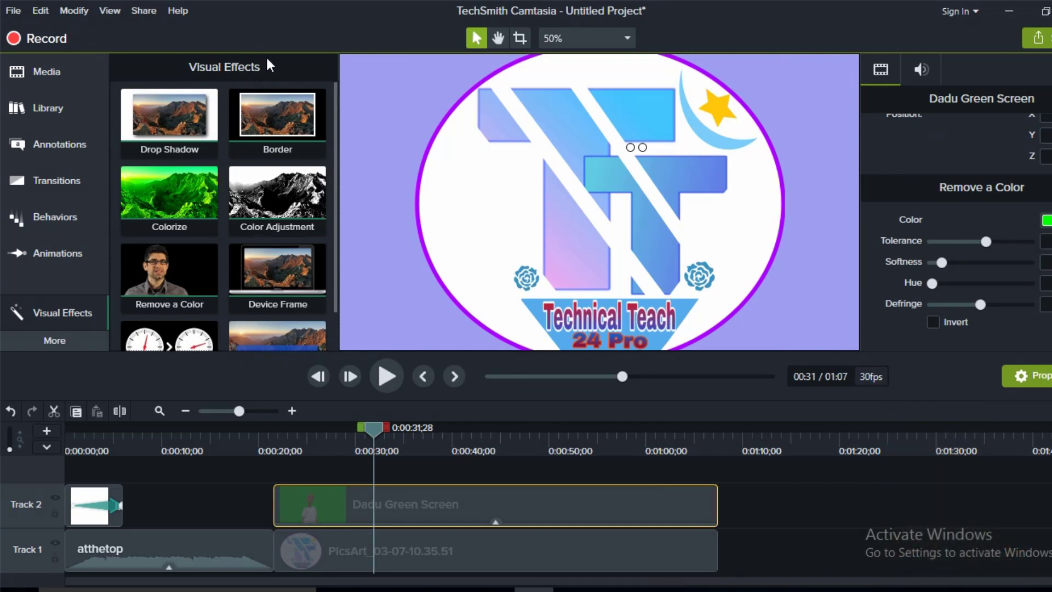
pyautogui.scroll(-1, 291, 120)
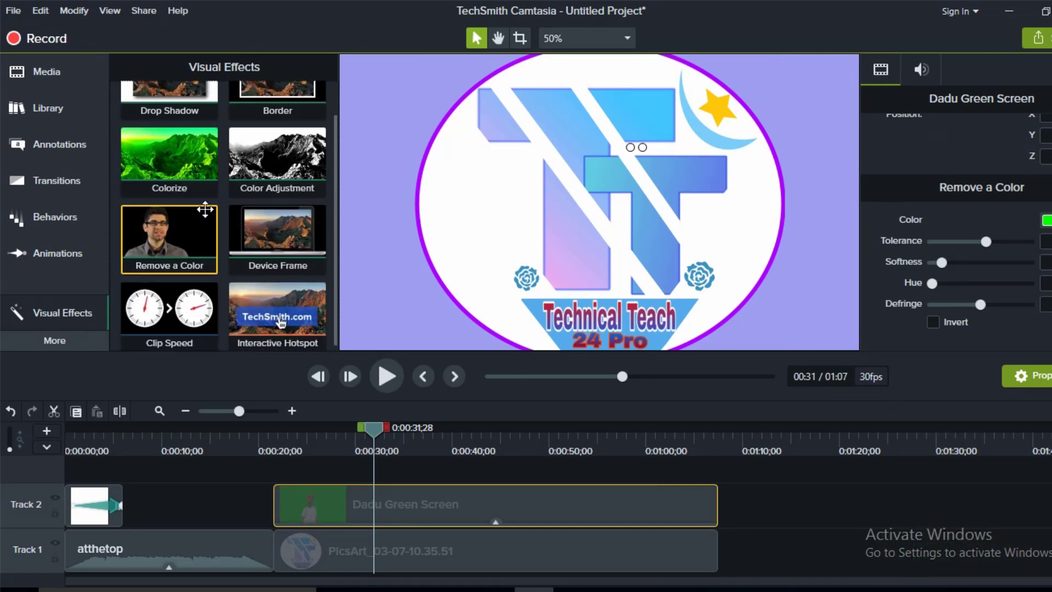
pyautogui.click(51, 341)
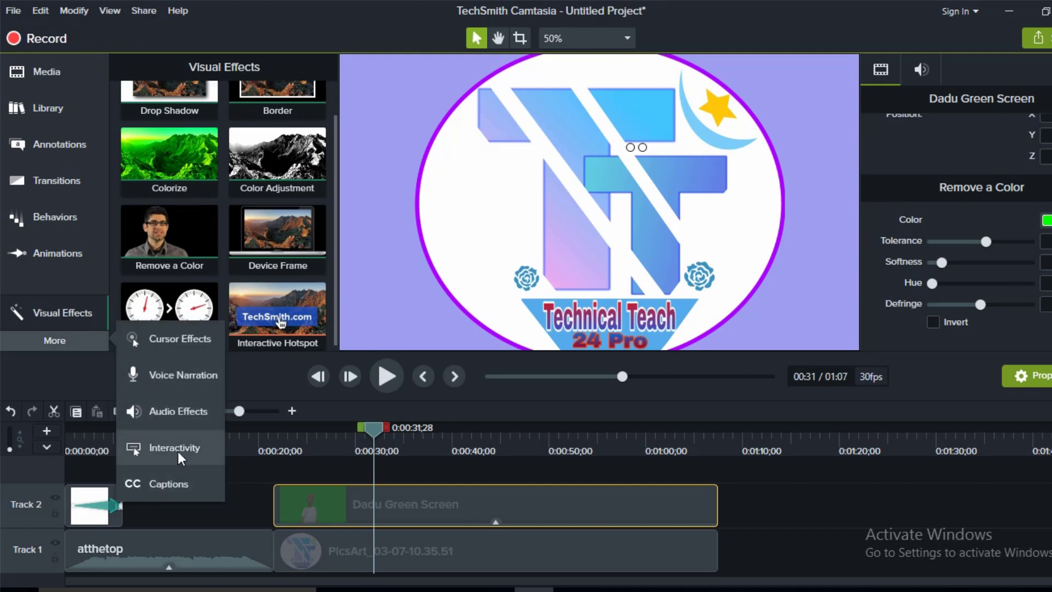
pyautogui.click(66, 377)
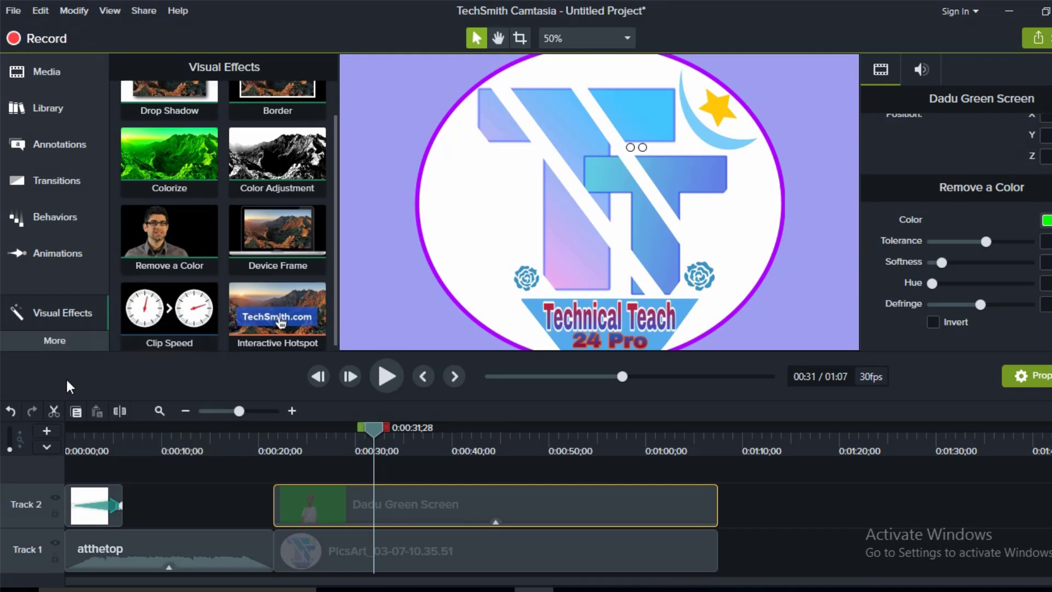